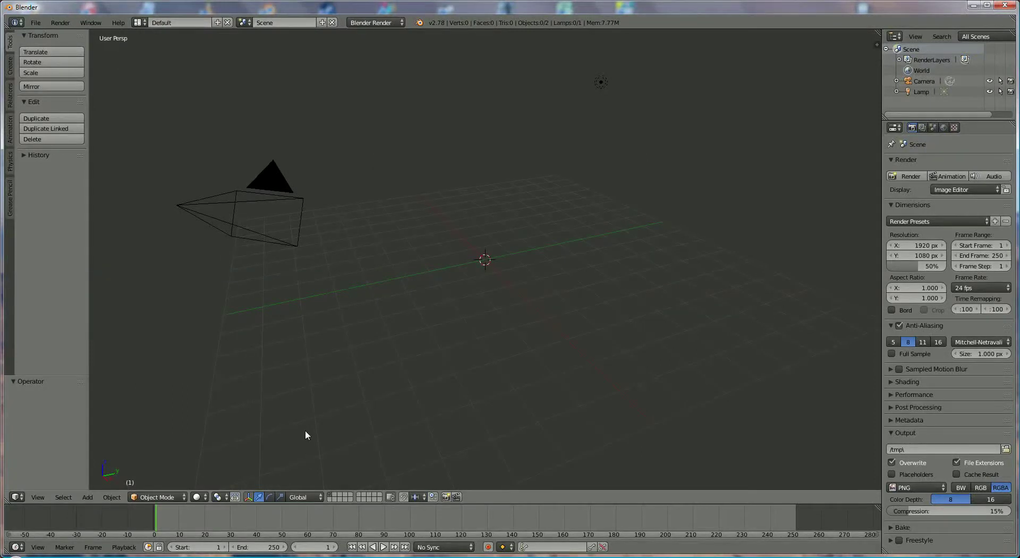
# Add an ico sphere at the scene origin and raise its subdivisions from 2 to 4
pyautogui.click(88, 497)
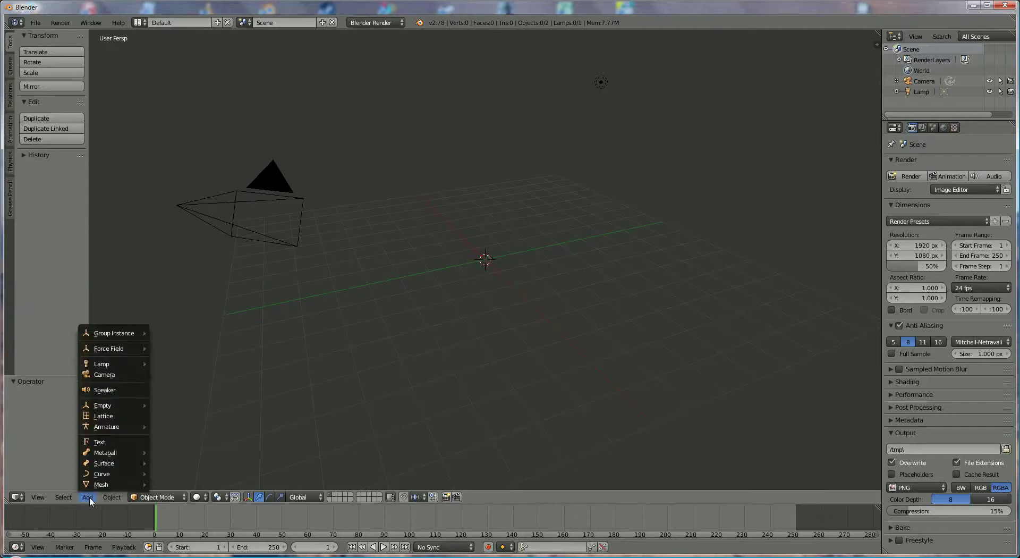
pyautogui.moveTo(105, 485)
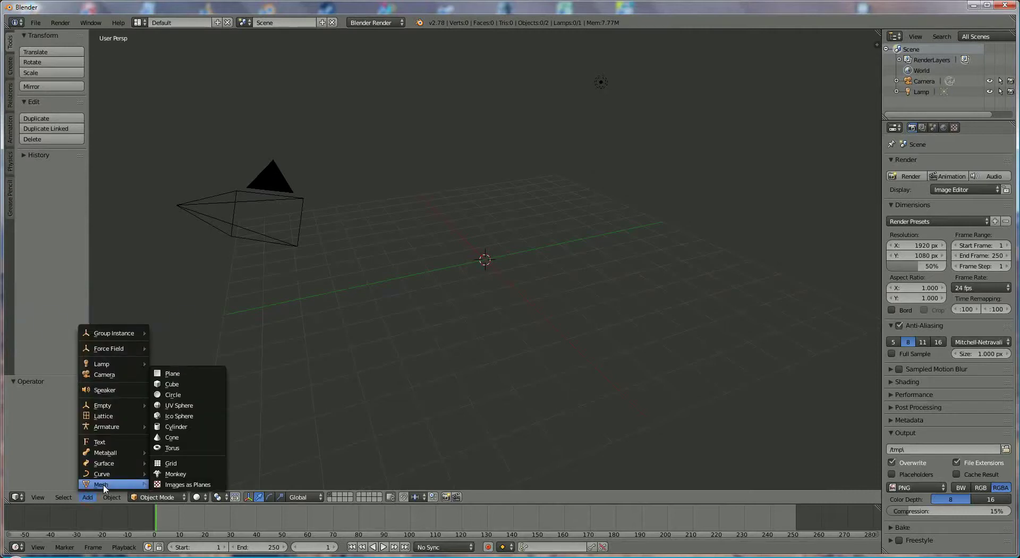
pyautogui.click(187, 417)
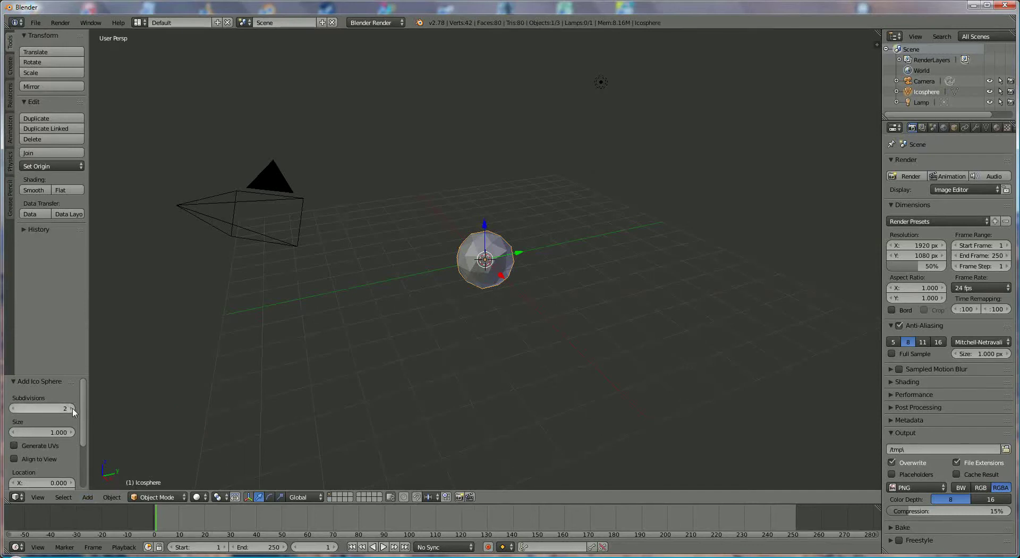
pyautogui.click(72, 408)
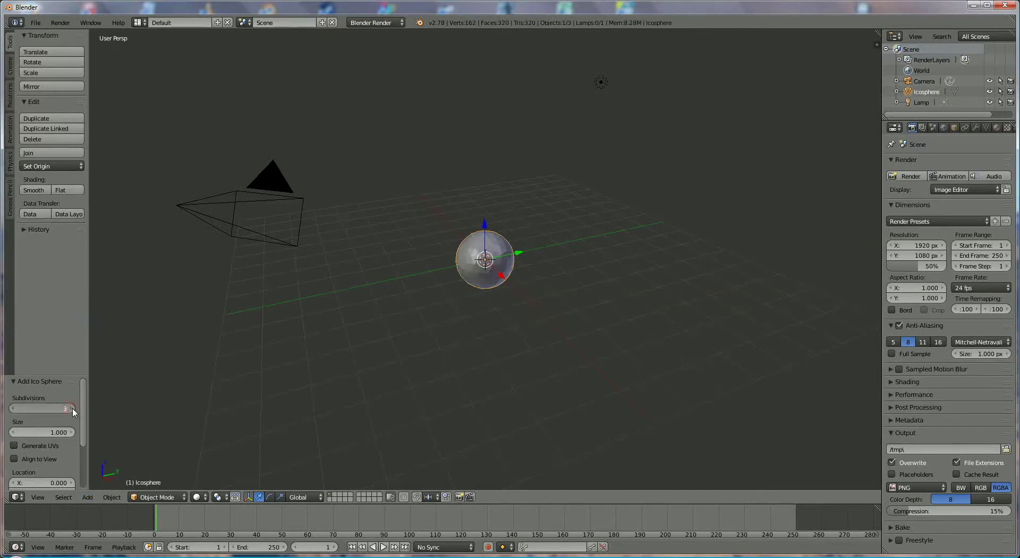
pyautogui.click(72, 408)
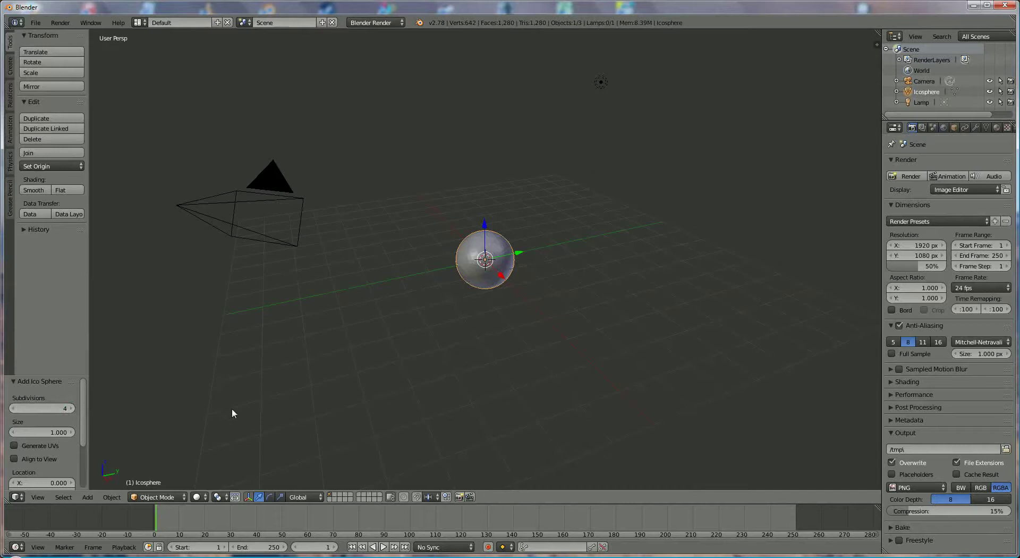
# Add a Subdivision Surface modifier to the icosphere and apply it, giving 3,842 vertices
pyautogui.click(977, 129)
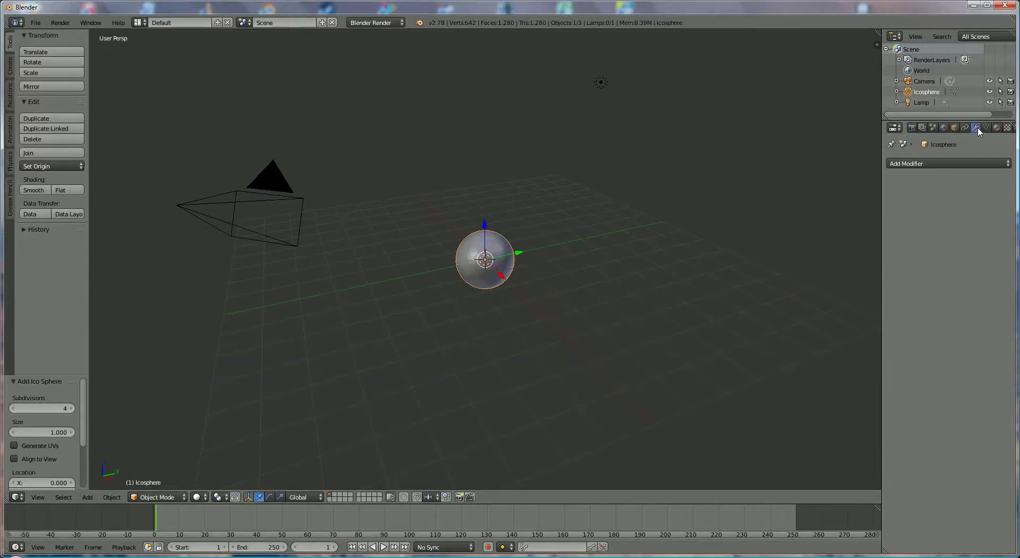
pyautogui.click(935, 164)
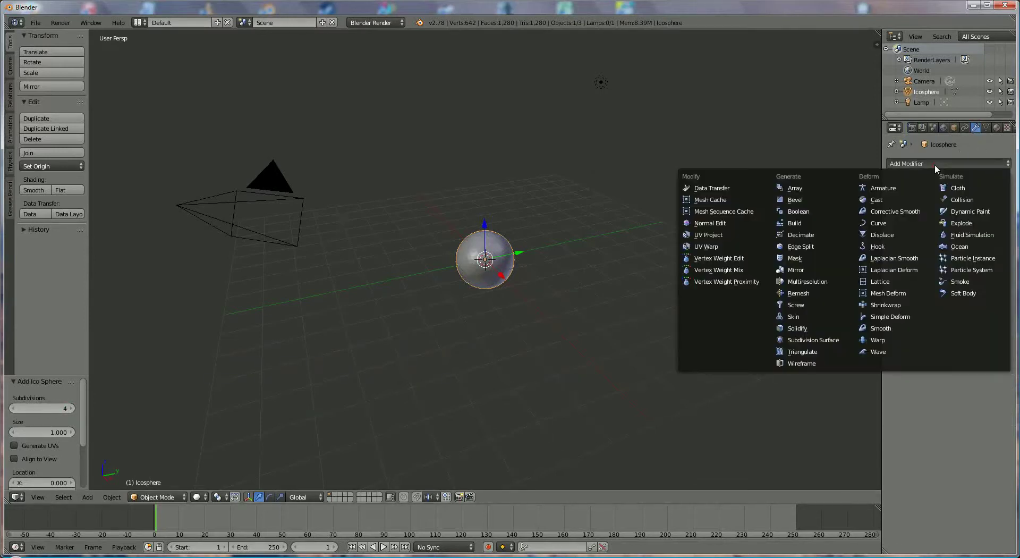
pyautogui.click(822, 339)
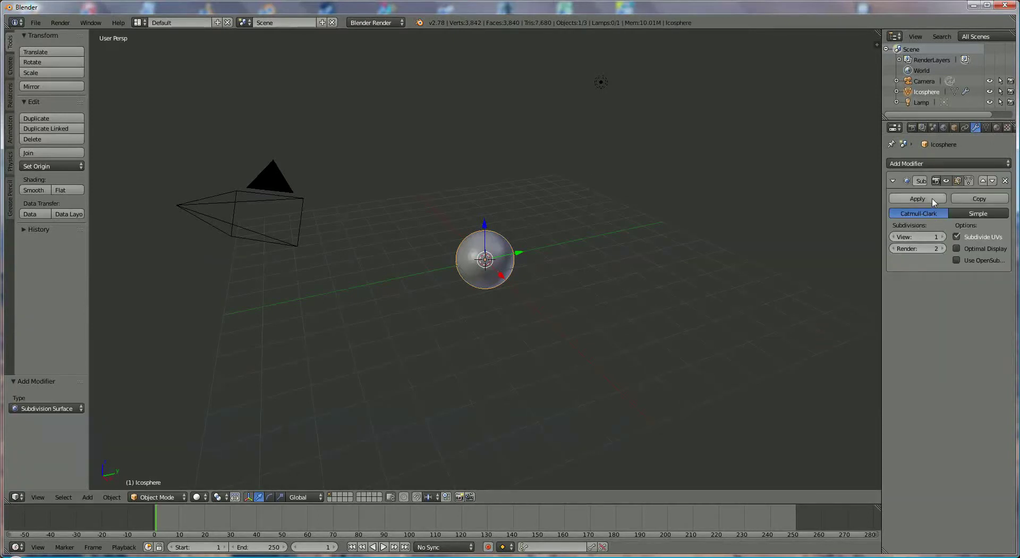
pyautogui.click(917, 198)
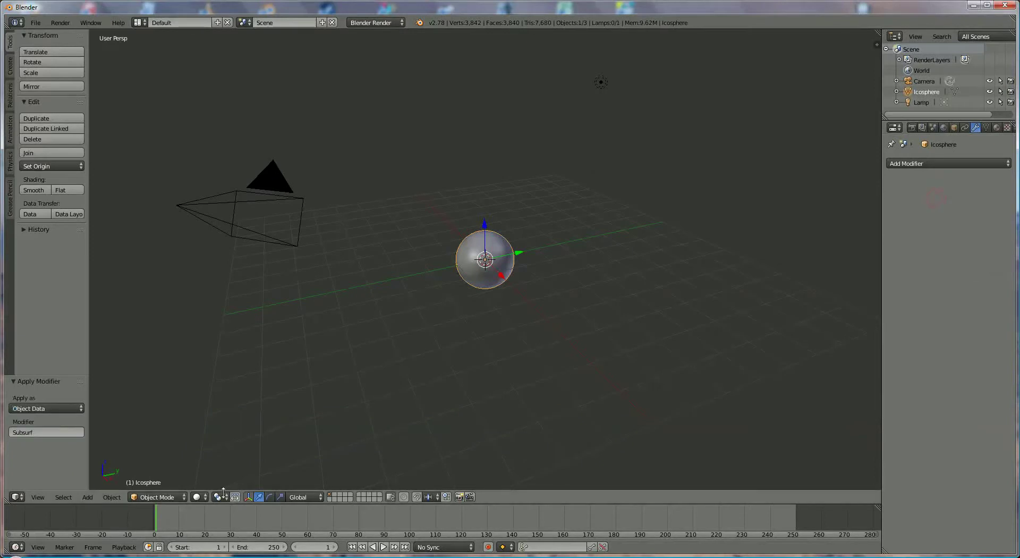
# Switch the sphere into Edit Mode and zoom in close on its mesh
pyautogui.click(157, 497)
pyautogui.click(162, 473)
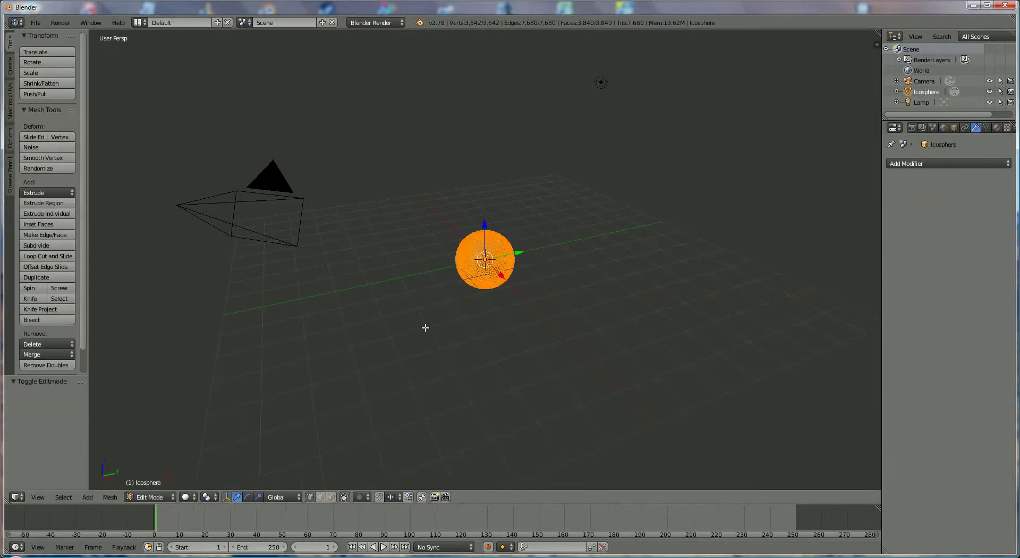
pyautogui.scroll(5, 424, 325)
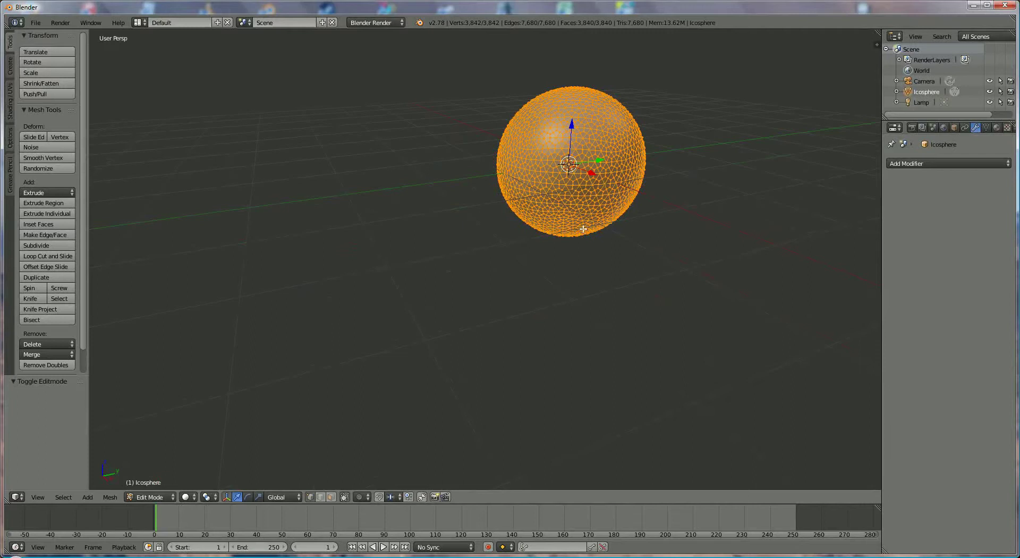
pyautogui.keyDown('shift'); pyautogui.moveTo(584, 230); pyautogui.dragTo(542, 309, button='middle'); pyautogui.keyUp('shift')
pyautogui.scroll(1, 556, 277)
pyautogui.scroll(2, 556, 277)
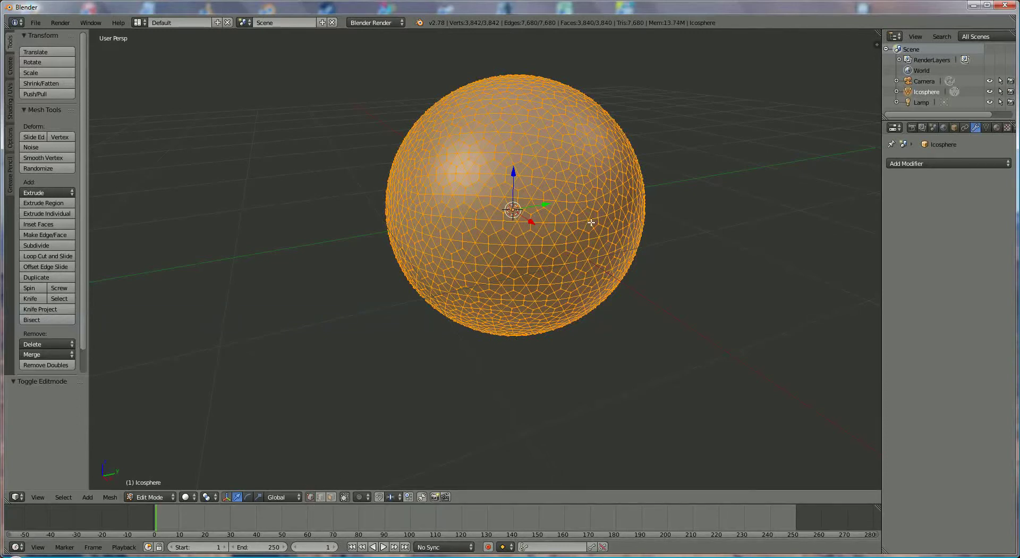
# Select two individual vertices on the sphere's surface
pyautogui.rightClick(567, 223)
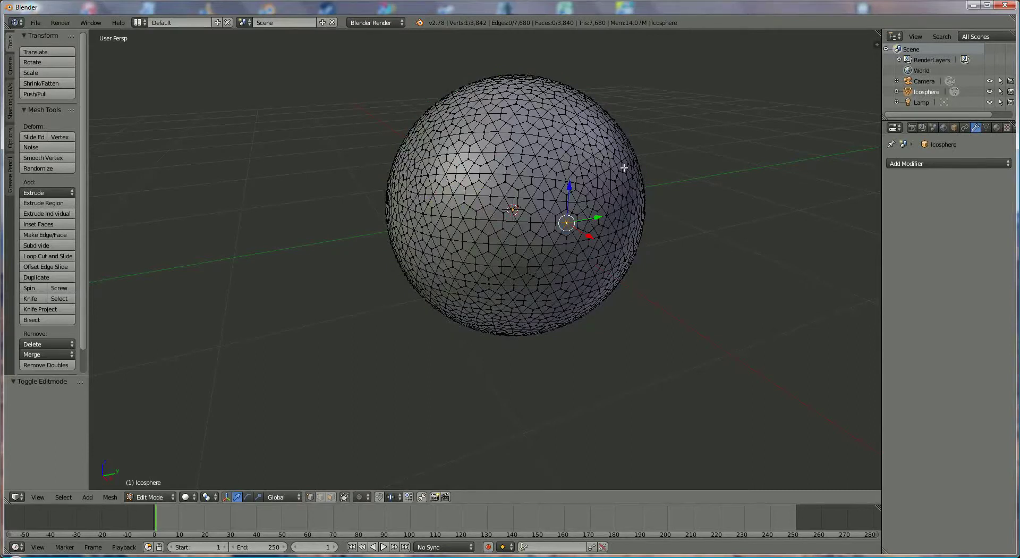
pyautogui.moveTo(624, 164); pyautogui.dragTo(635, 268, button='middle')
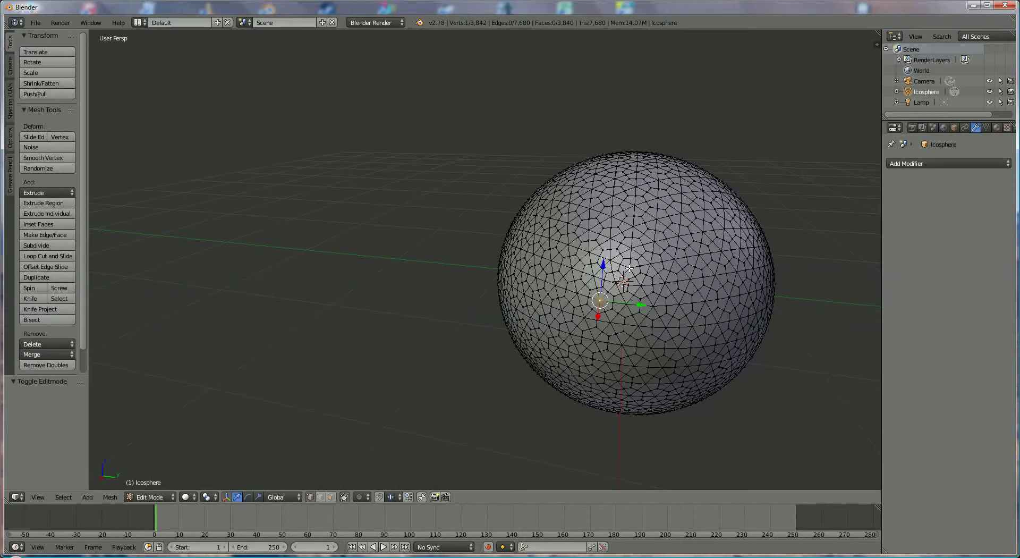
pyautogui.keyDown('shift'); pyautogui.rightClick(629, 268); pyautogui.keyUp('shift')
# Select all 642 vertices with the same connecting-edge count and dissolve them into hexagons
pyautogui.click(70, 499)
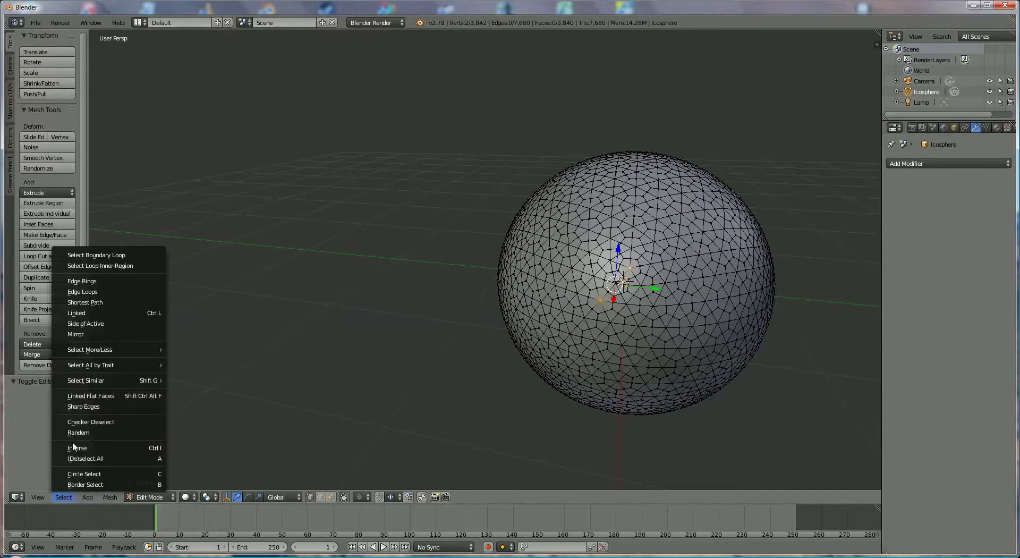
pyautogui.moveTo(91, 382)
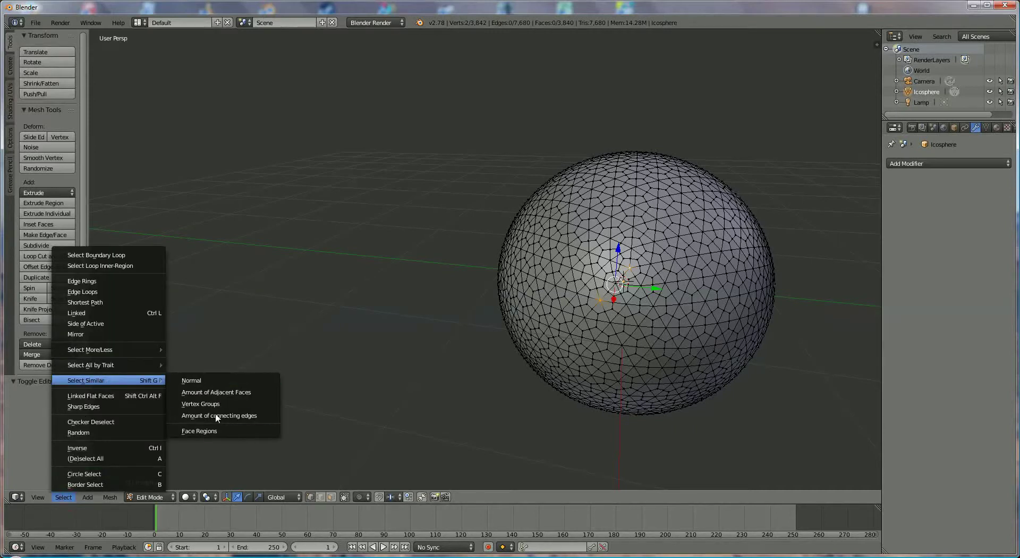
pyautogui.click(242, 415)
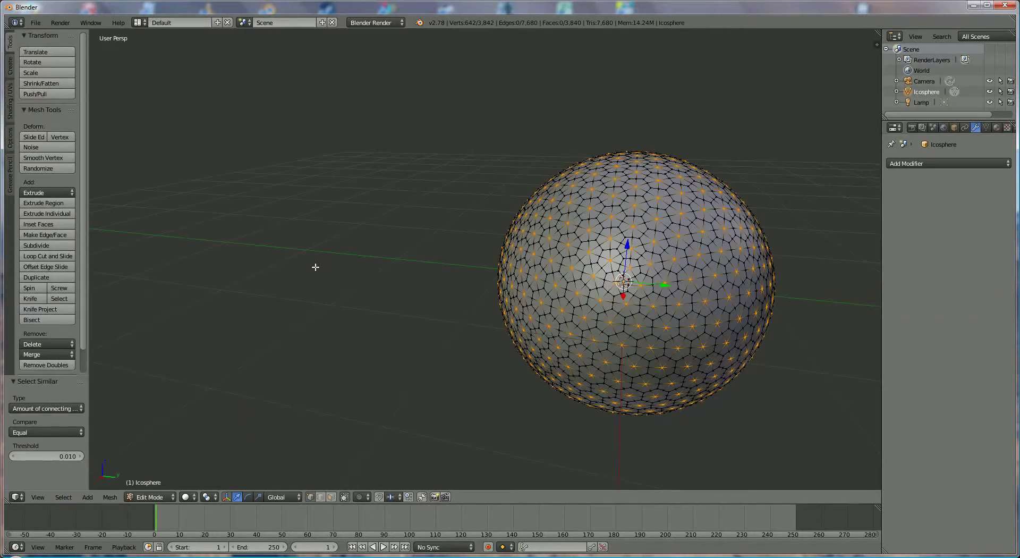
pyautogui.press('x')
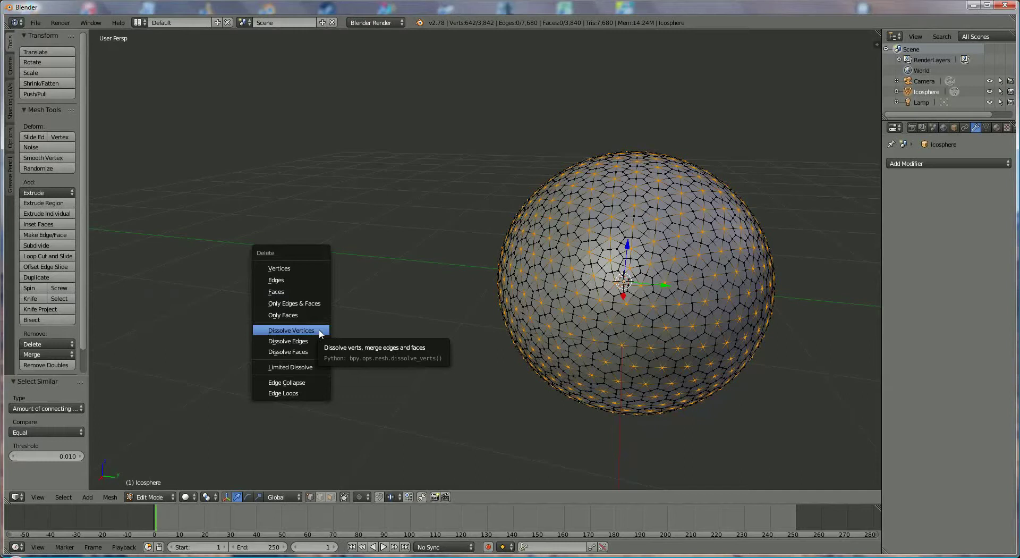
pyautogui.click(321, 332)
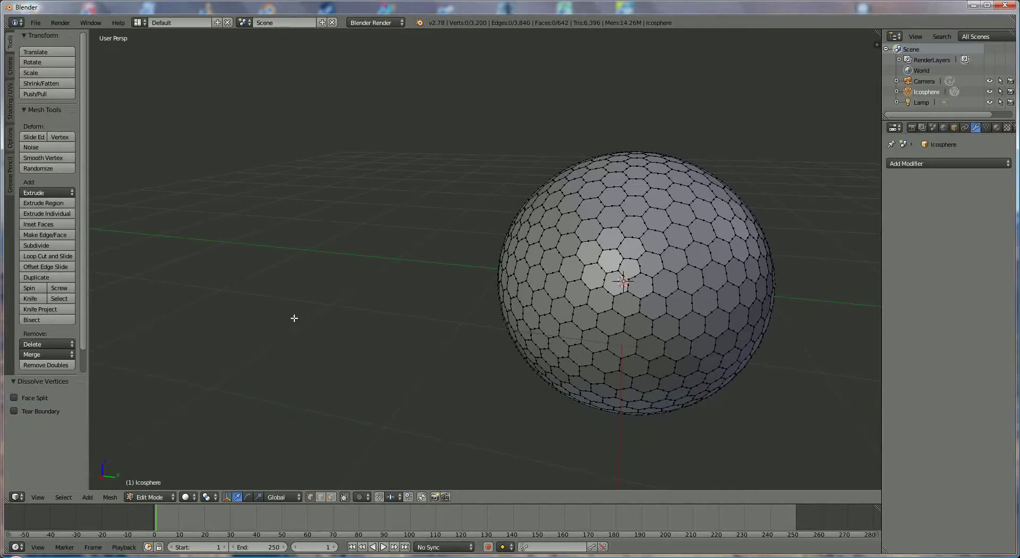
# Limited-dissolve the whole mesh at 5°, leaving 1,280 vertices and 1,920 edges
pyautogui.press('a')
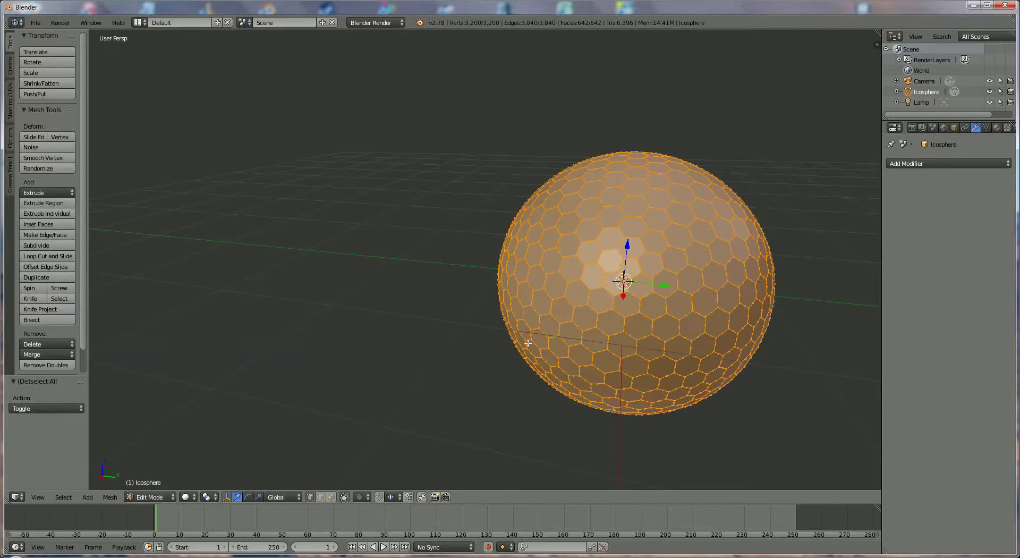
pyautogui.press('x')
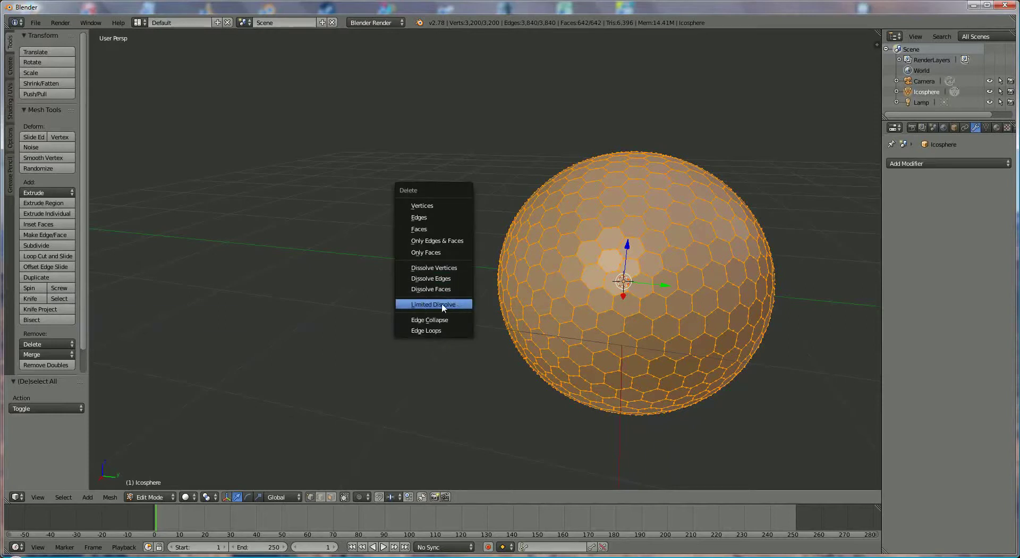
pyautogui.click(443, 305)
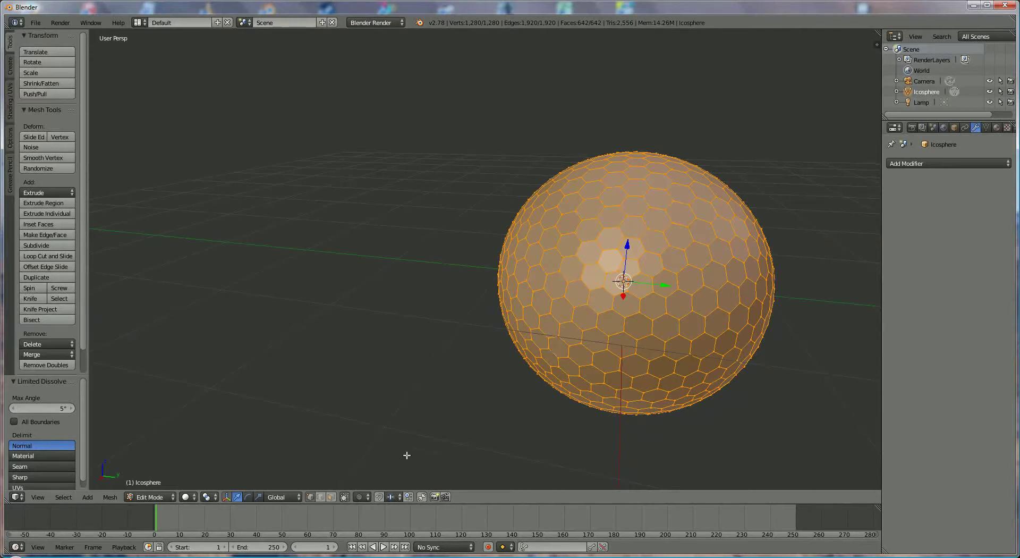
pyautogui.moveTo(439, 307); pyautogui.dragTo(367, 290, button='middle')
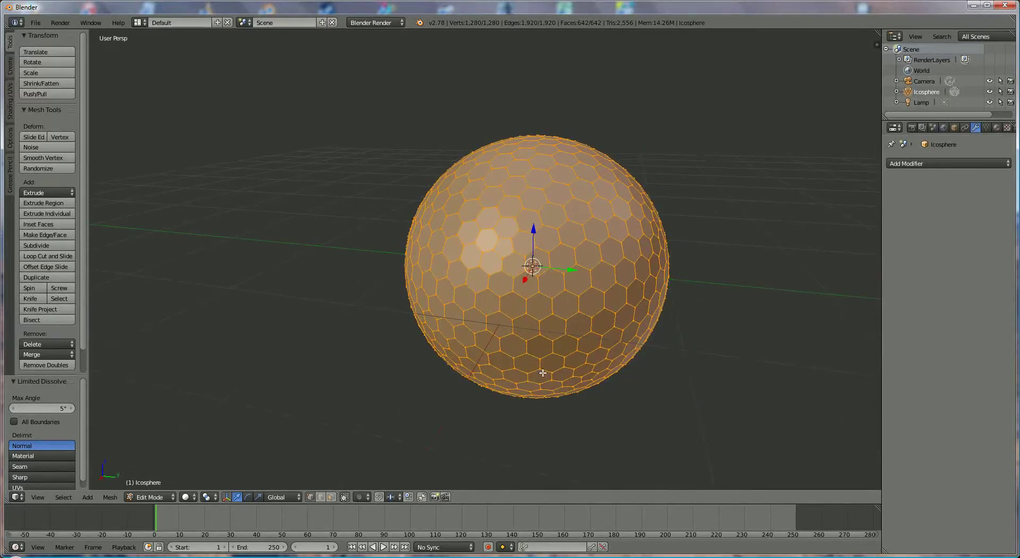
# Inset each hexagon individually by 0.0122 and begin scaling them down to about 0.99
pyautogui.press('i')
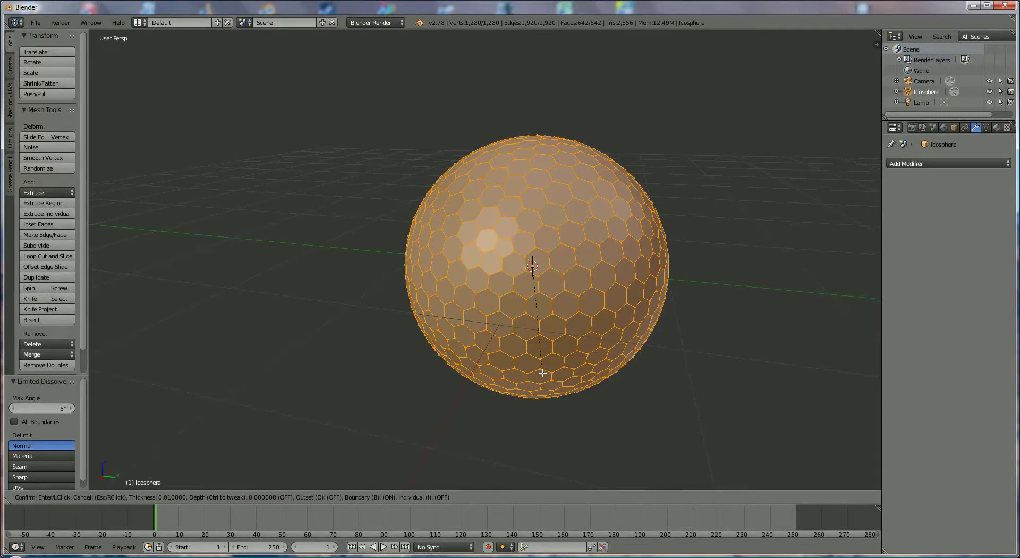
pyautogui.press('i')
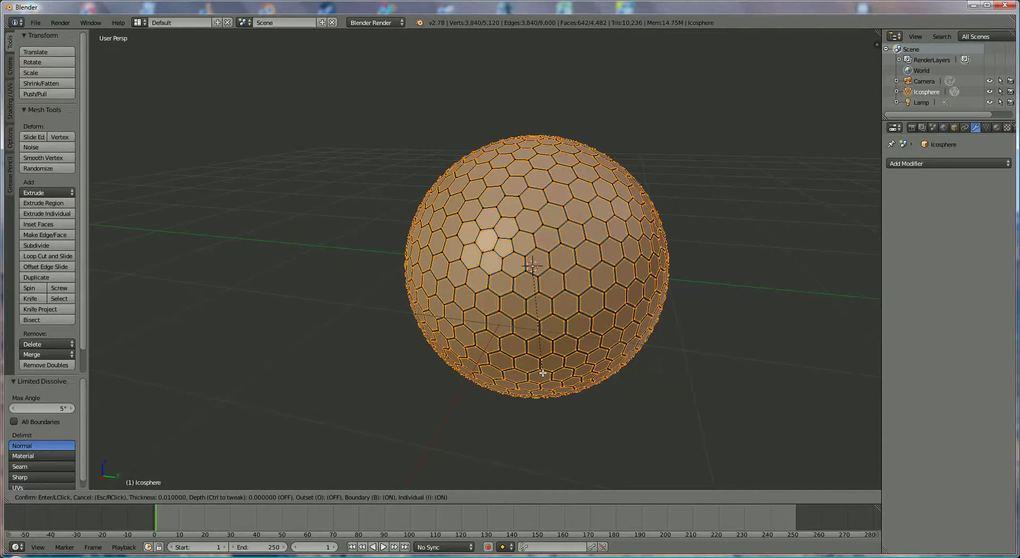
pyautogui.press('Escape')
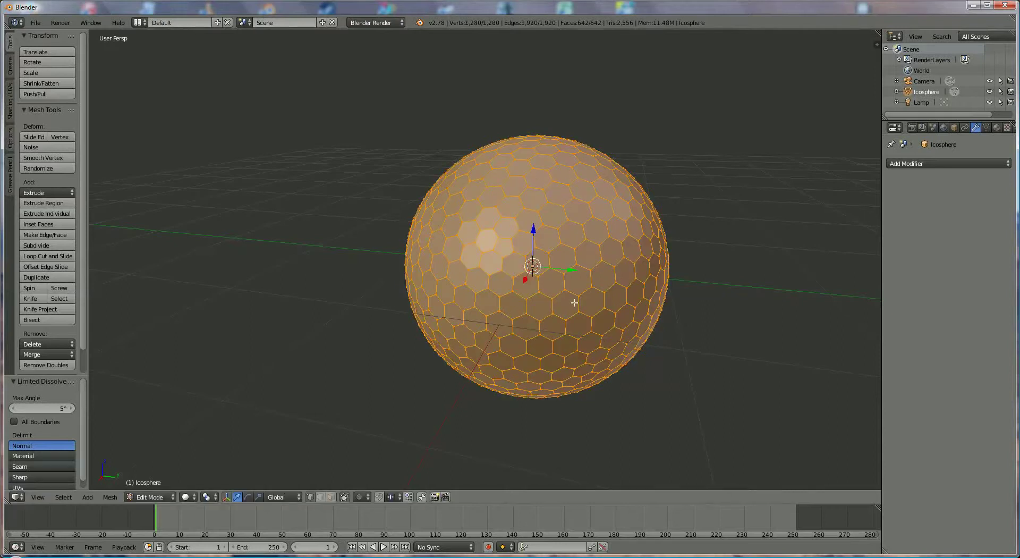
pyautogui.scroll(1, 577, 301)
pyautogui.scroll(2, 577, 301)
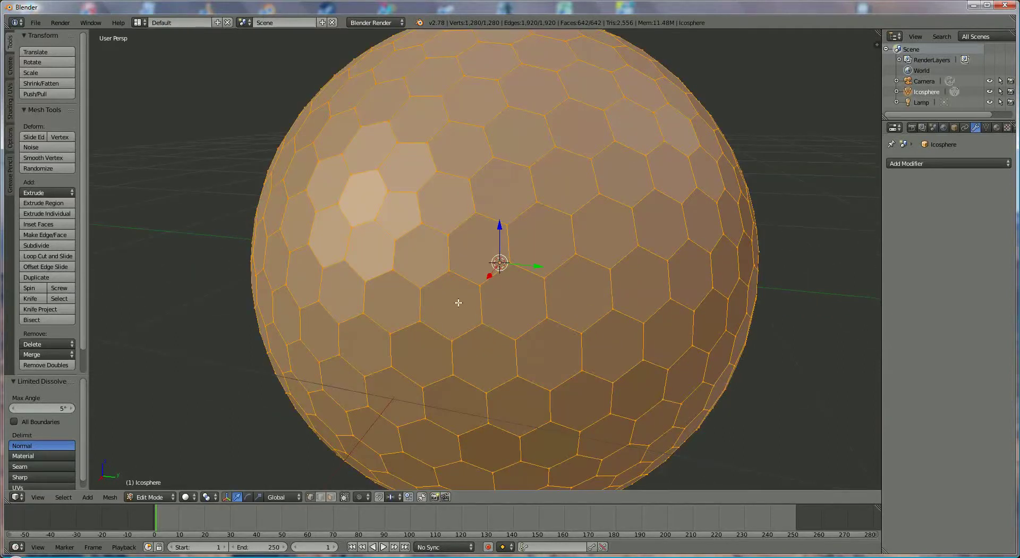
pyautogui.press('i')
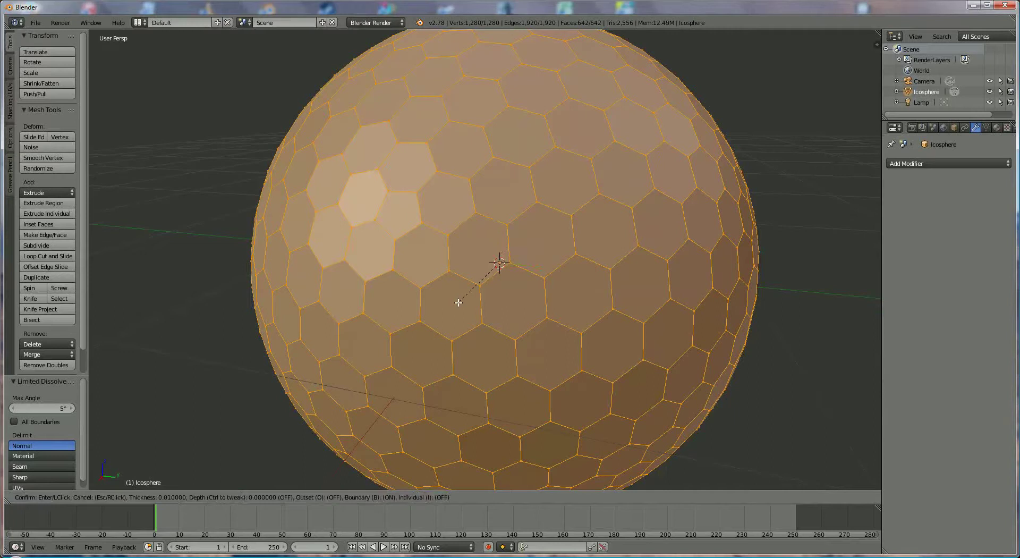
pyautogui.press('i')
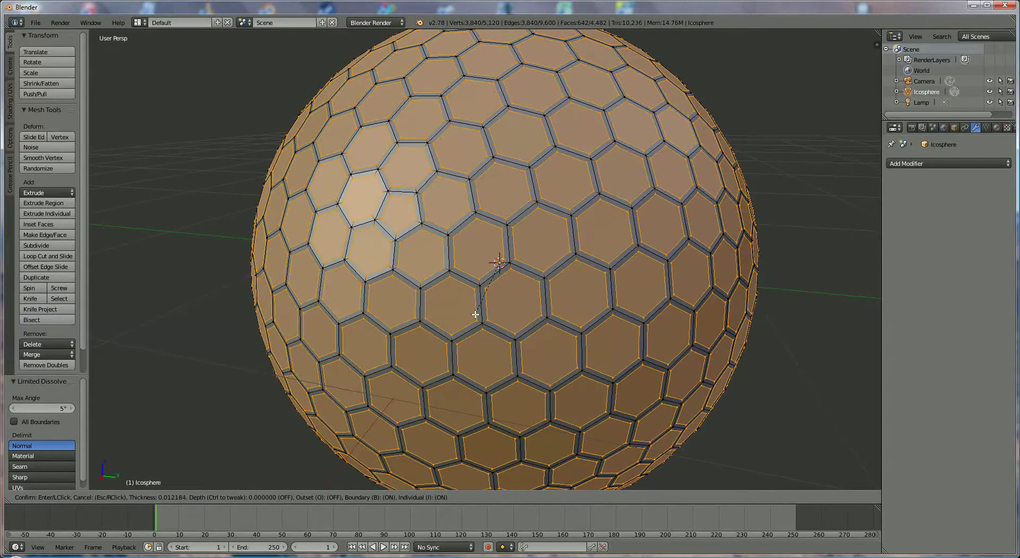
pyautogui.click(475, 313)
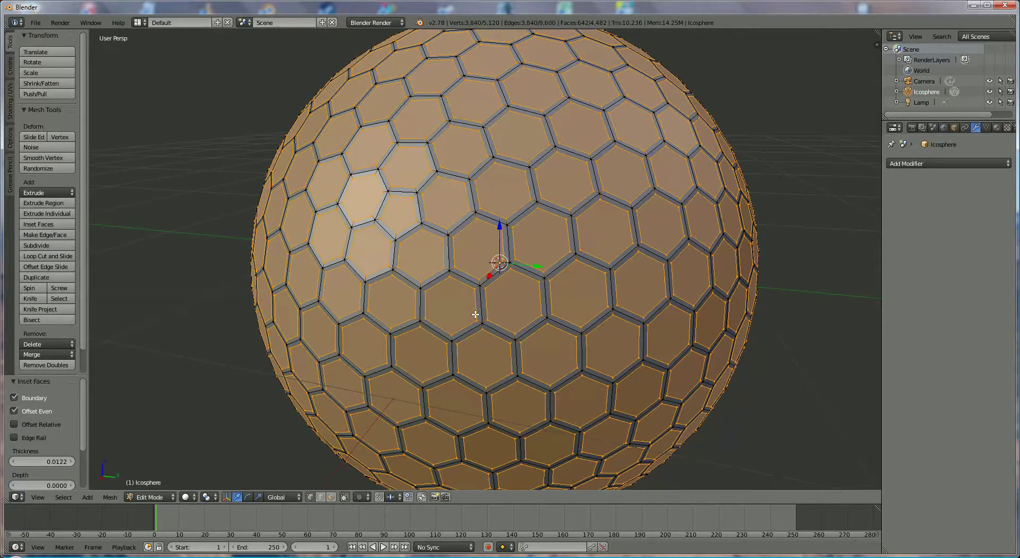
pyautogui.press('s')
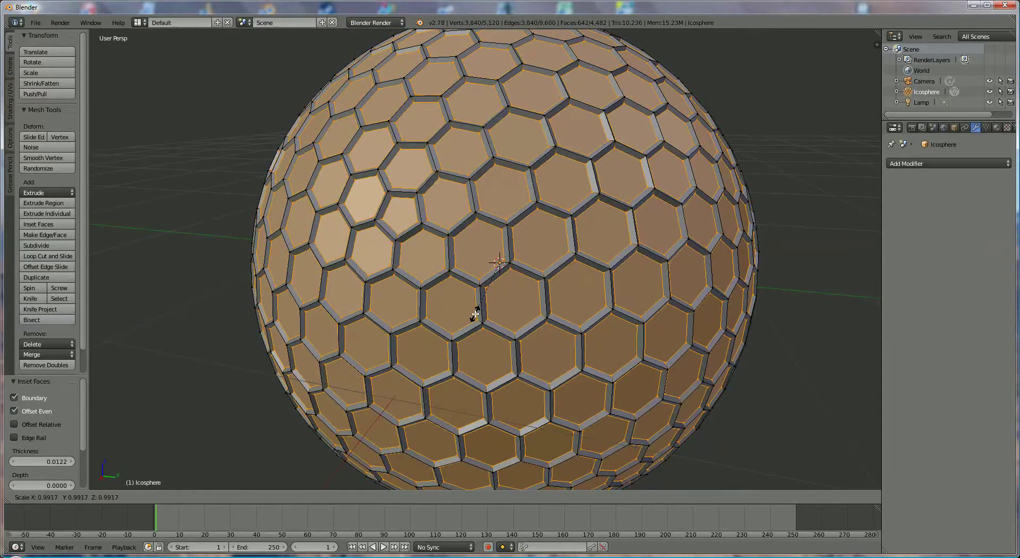
# Finish shrinking the hexagons, then add a Subdivision Surface modifier with levels set to 3
pyautogui.click(475, 314)
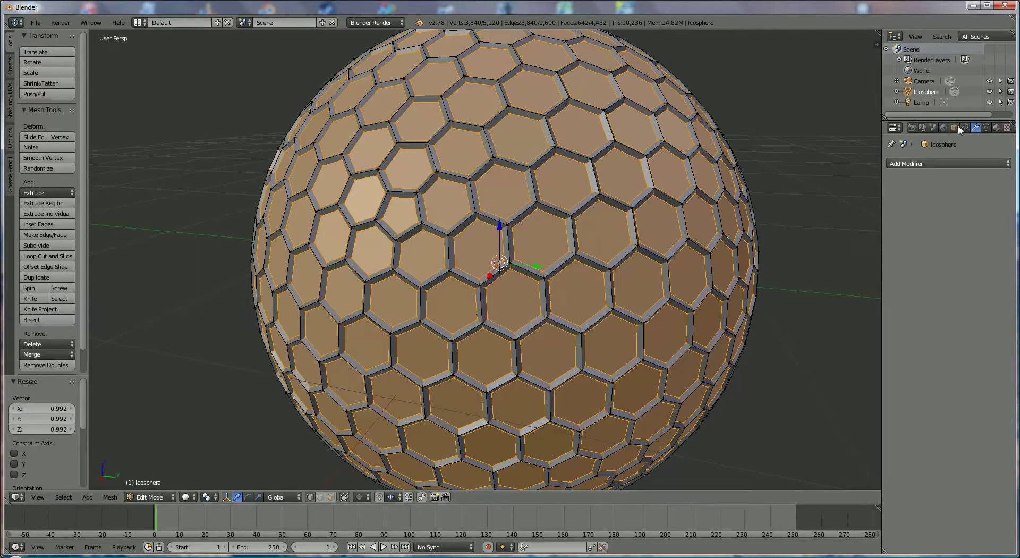
pyautogui.click(936, 162)
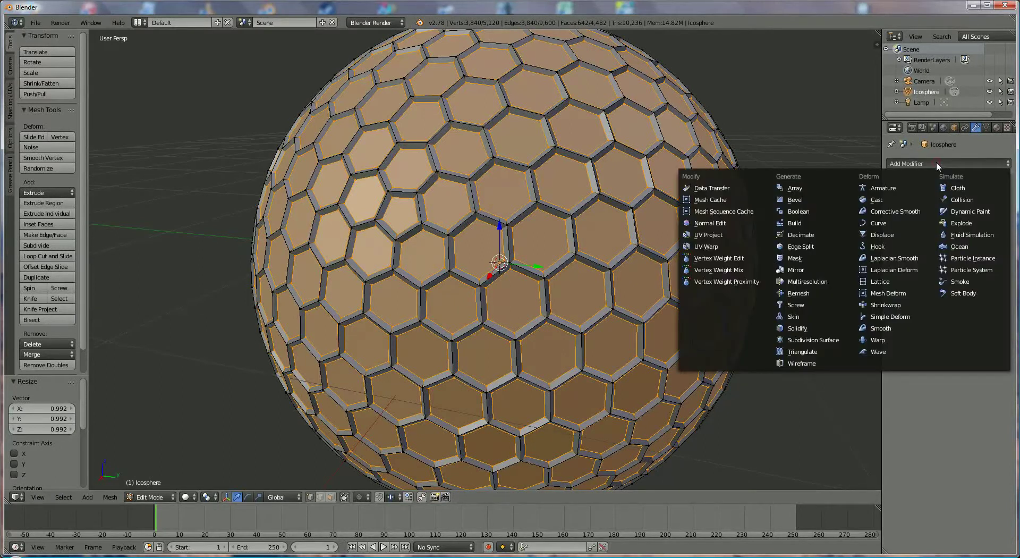
pyautogui.click(823, 340)
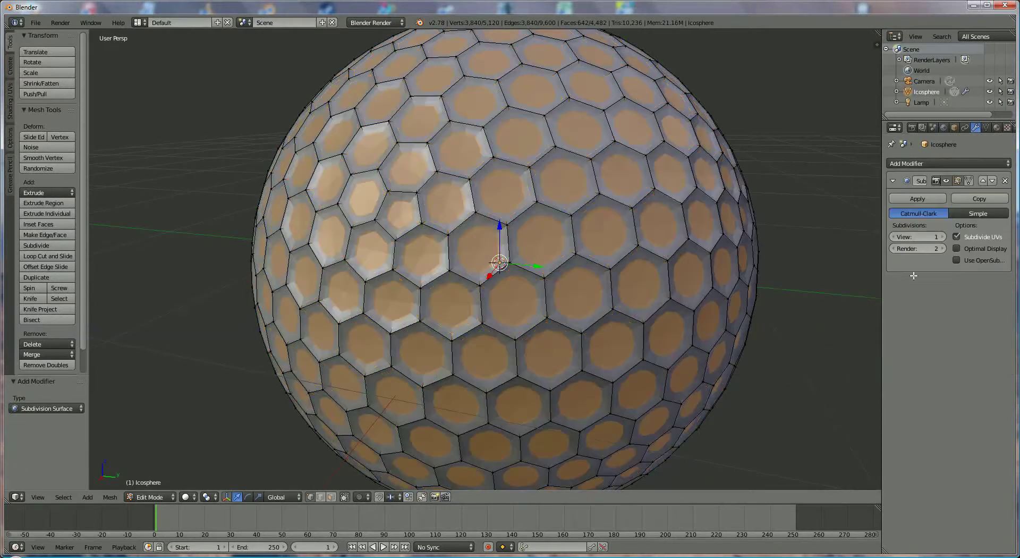
pyautogui.click(941, 238)
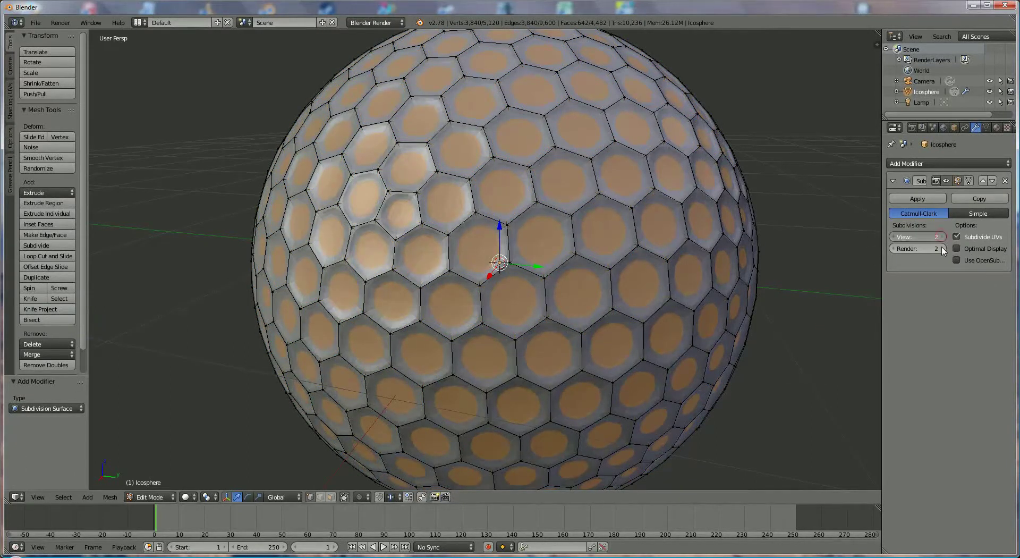
pyautogui.click(941, 237)
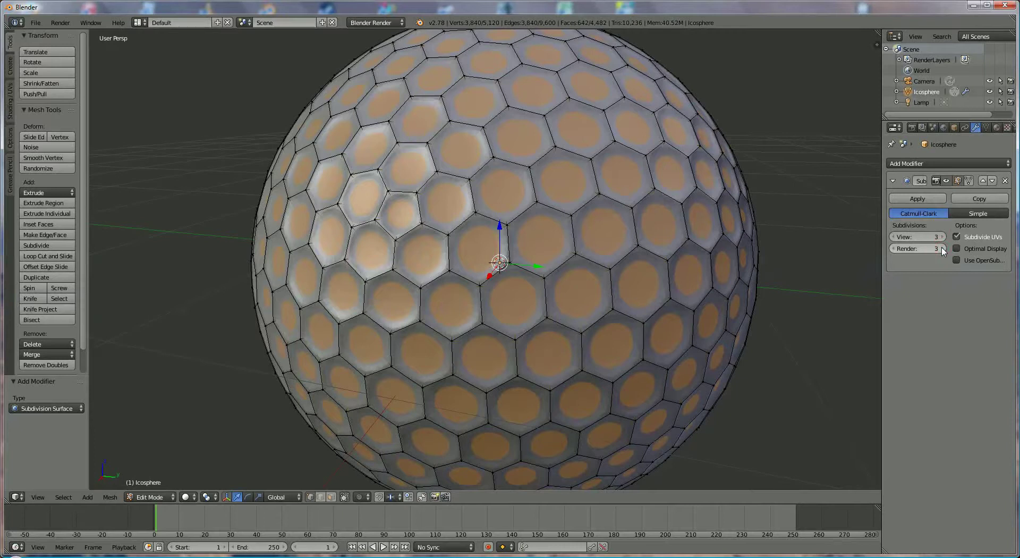
pyautogui.click(913, 196)
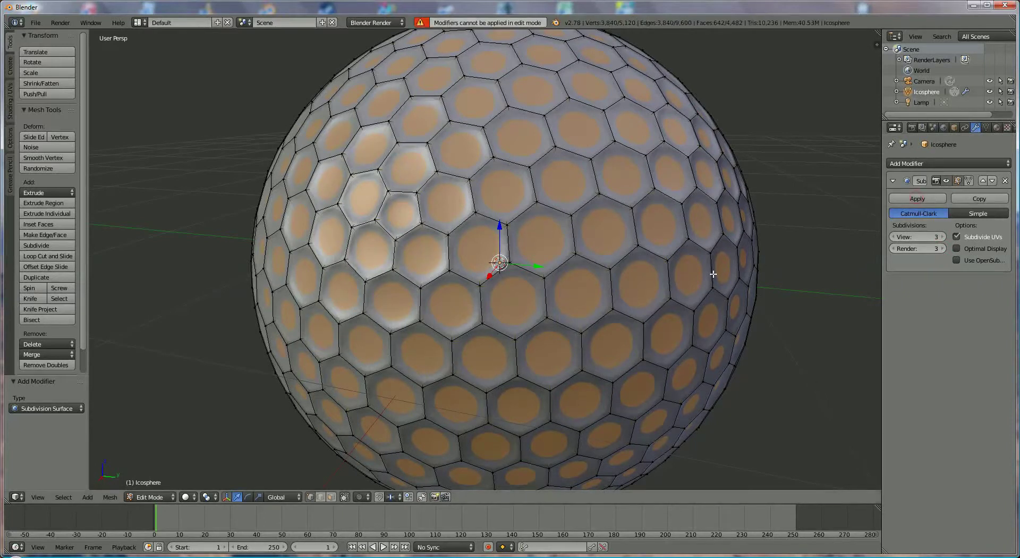
pyautogui.scroll(-1, 770, 278)
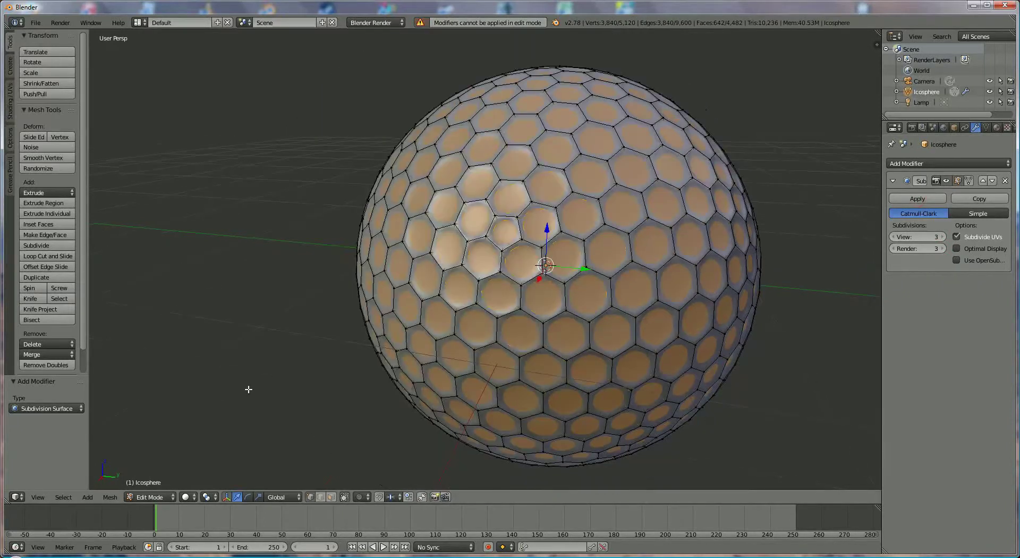
# Return to Object Mode and orbit to a side view of the dimpled ball
pyautogui.click(159, 497)
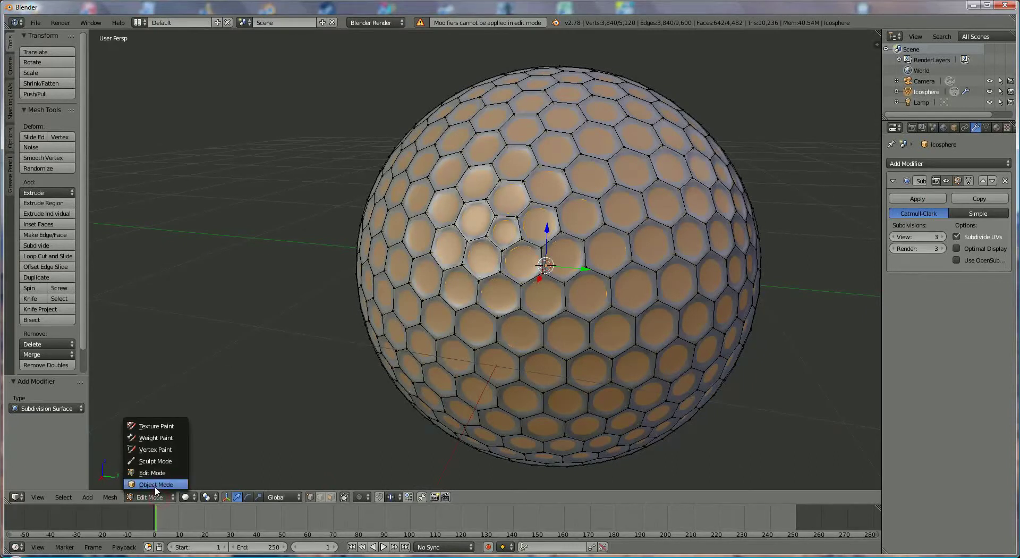
pyautogui.press('Return')
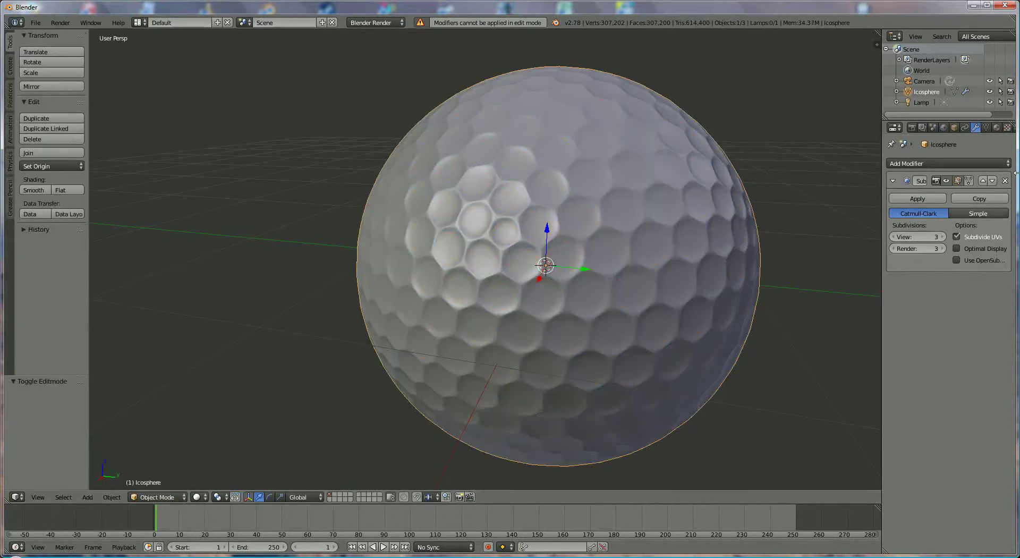
pyautogui.moveTo(848, 254); pyautogui.dragTo(630, 257, button='middle')
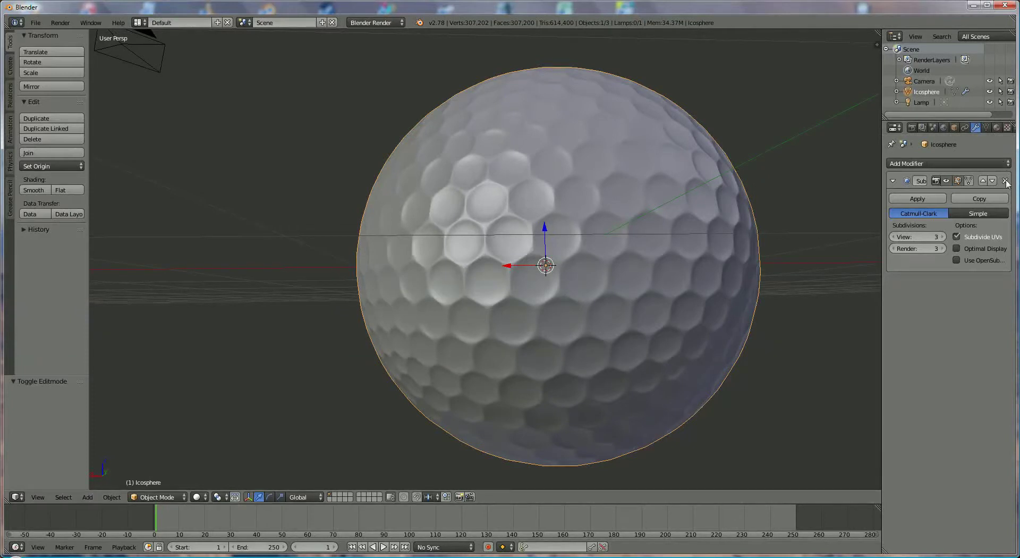
# Create a new material for the ball named Material.0white01
pyautogui.click(996, 128)
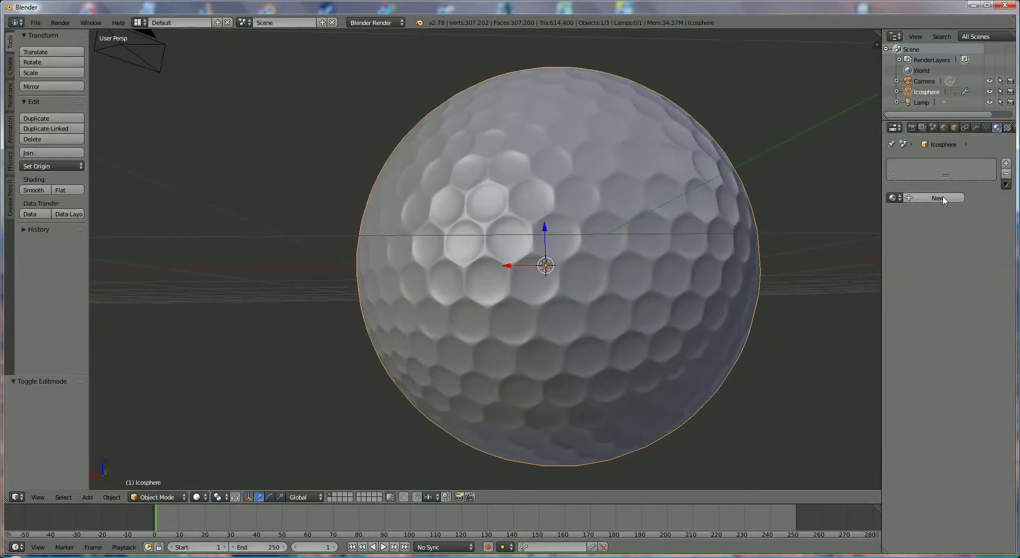
pyautogui.click(937, 198)
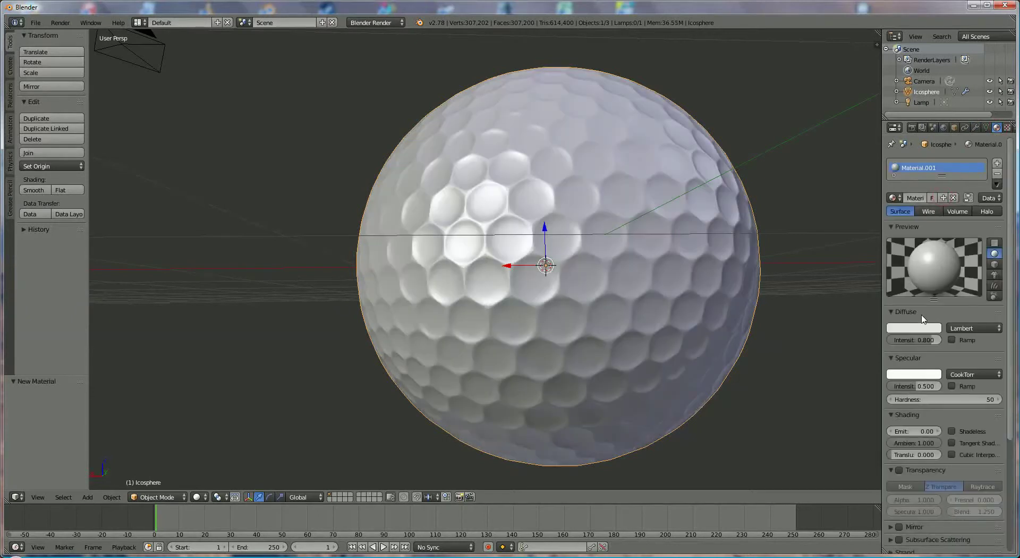
pyautogui.click(915, 196)
pyautogui.write('white01')
pyautogui.press('Return')
# Make the diffuse colour near-white at intensity 1.0, specular 0, and disable receiving shadows
pyautogui.click(930, 329)
pyautogui.moveTo(935, 197); pyautogui.dragTo(936, 176)
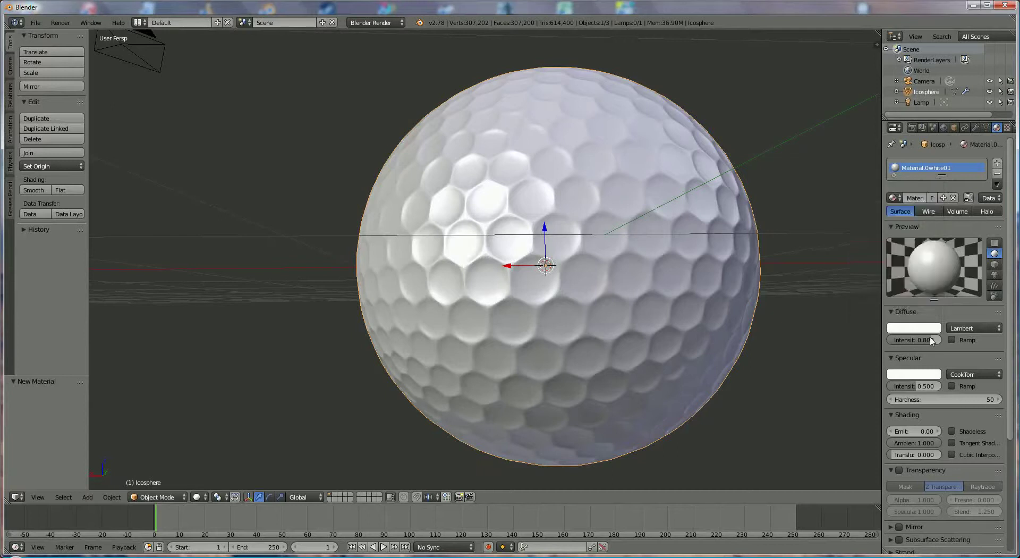
pyautogui.moveTo(930, 340); pyautogui.dragTo(953, 341)
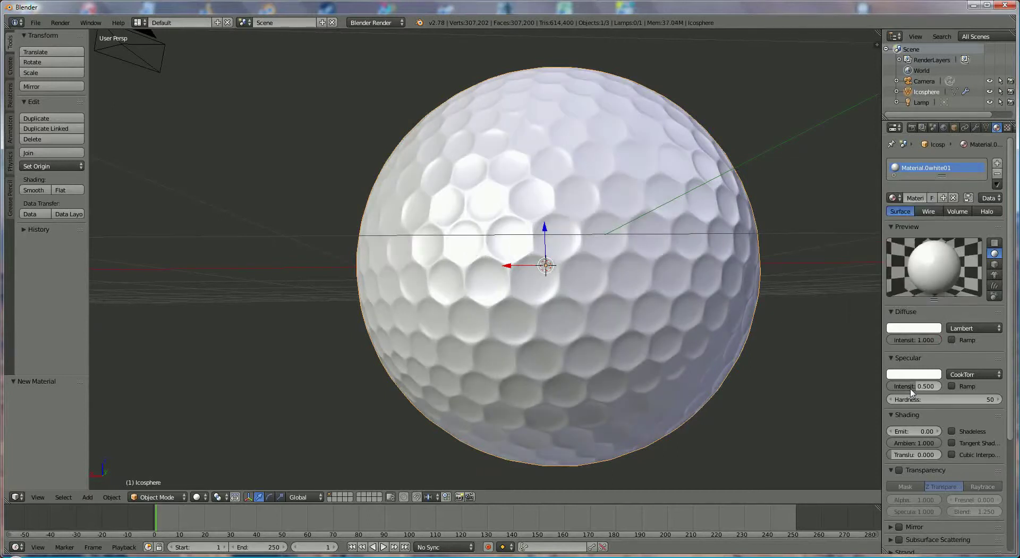
pyautogui.moveTo(911, 392); pyautogui.dragTo(876, 390)
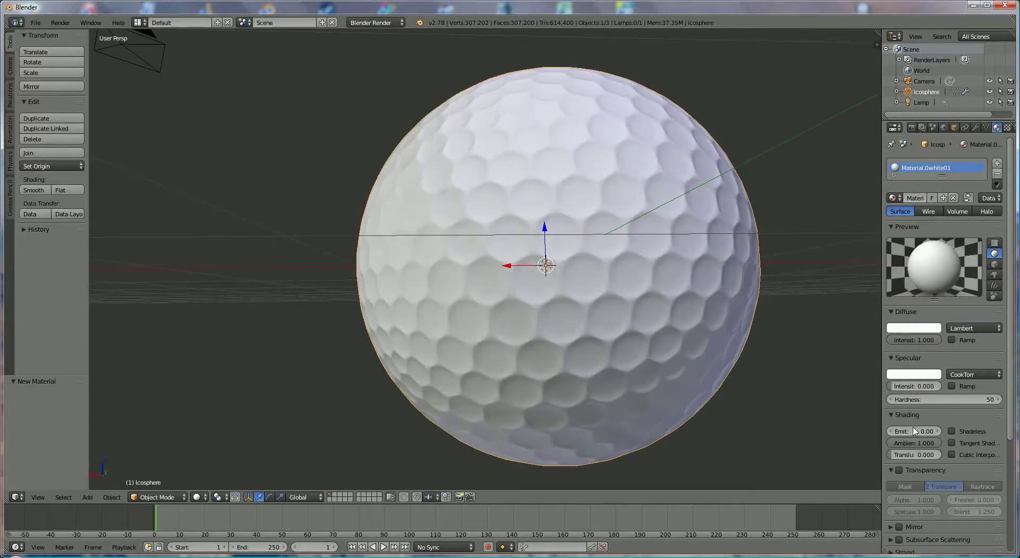
pyautogui.scroll(-7, 914, 431)
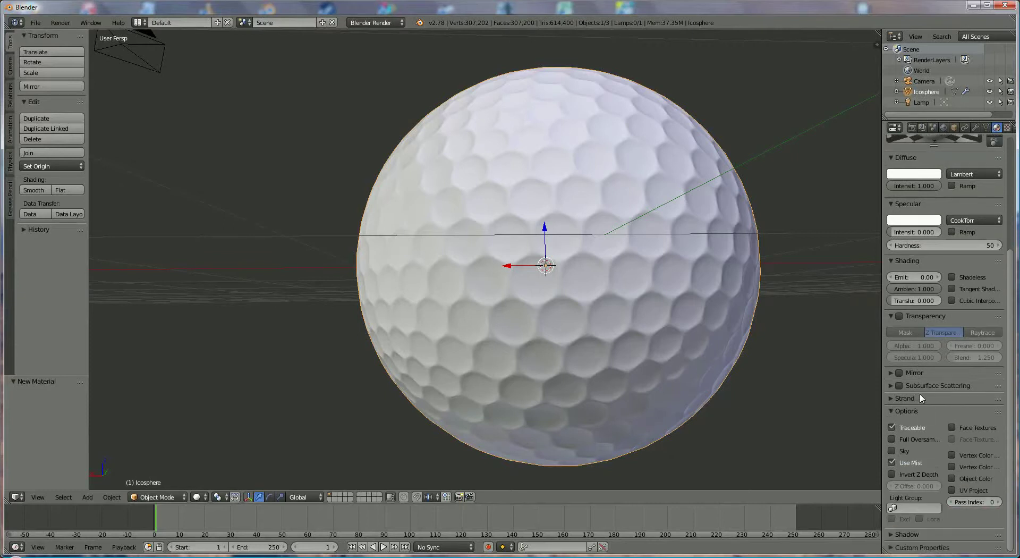
pyautogui.click(893, 534)
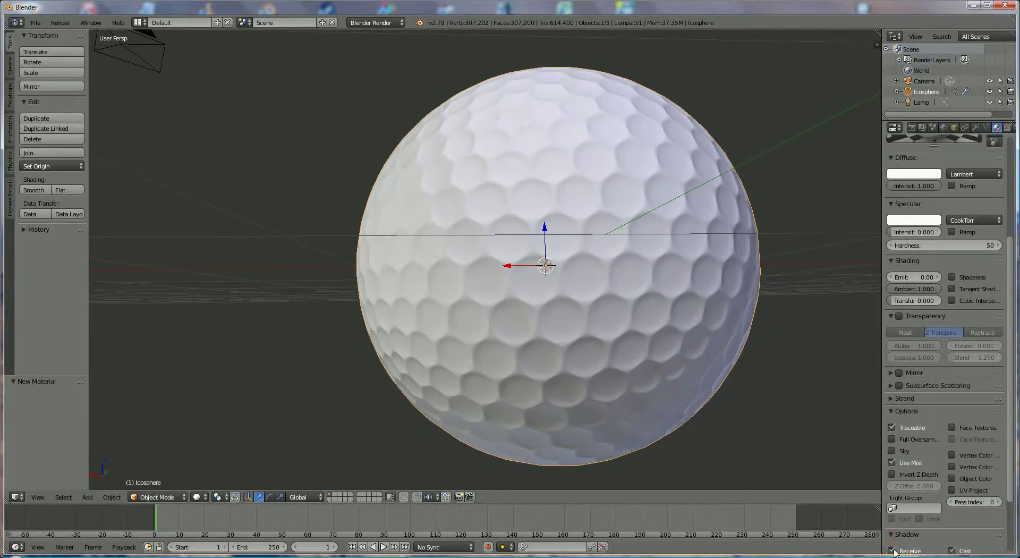
pyautogui.click(892, 550)
# Stop the ball's material casting shadows
pyautogui.click(951, 550)
pyautogui.scroll(-4, 797, 308)
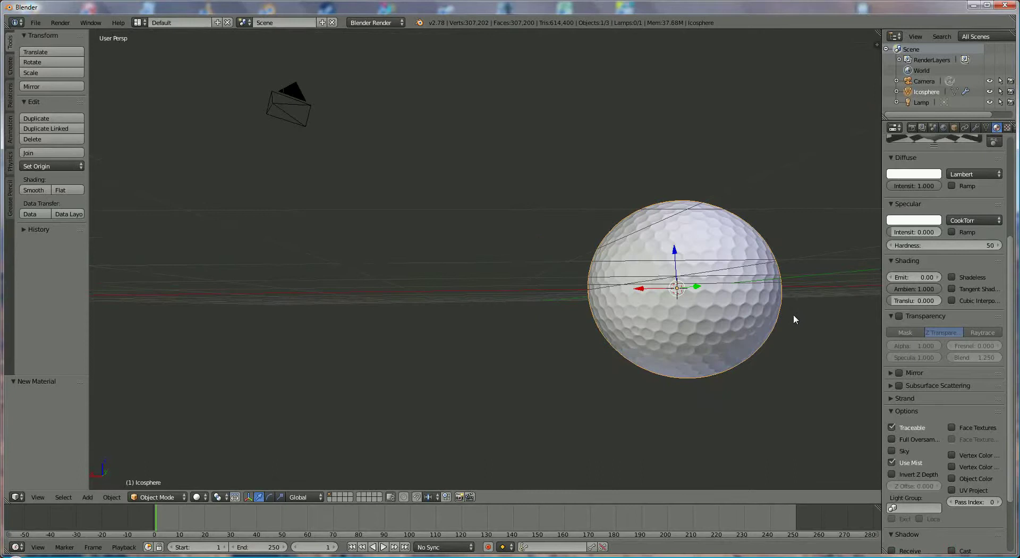
pyautogui.moveTo(600, 319); pyautogui.dragTo(643, 375, button='middle')
pyautogui.scroll(-2, 642, 373)
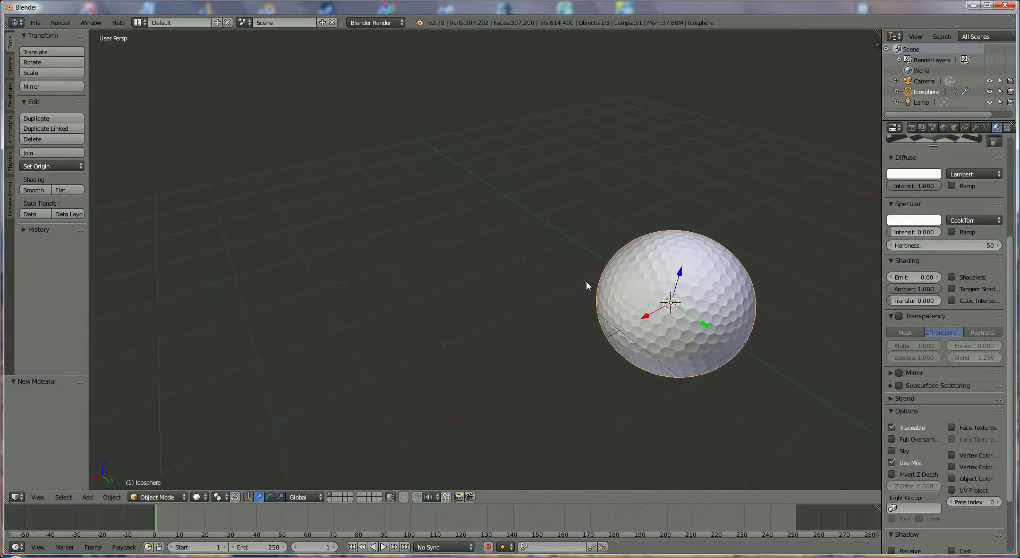
# Lock the camera to the view and frame the ball through the scene camera
pyautogui.press('n')
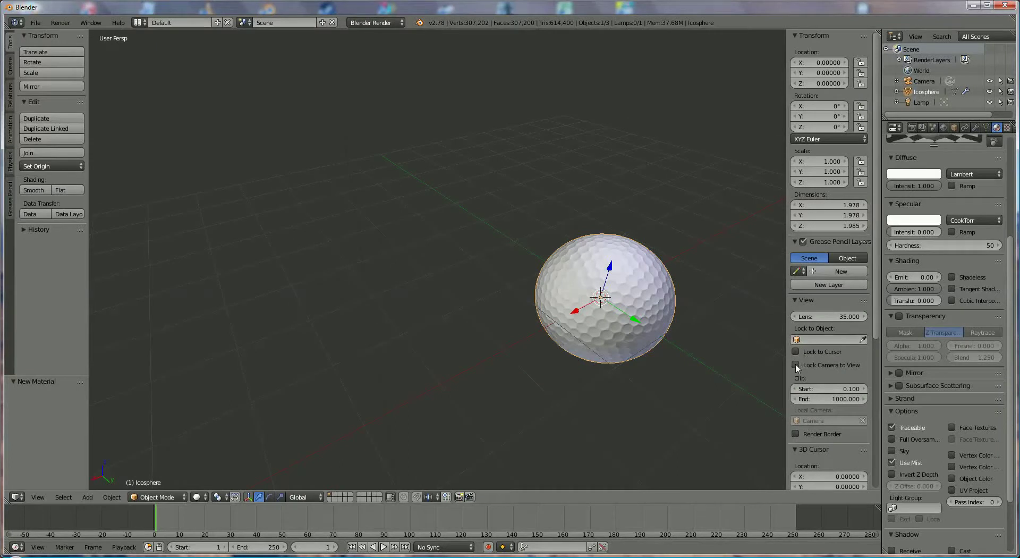
pyautogui.click(795, 365)
pyautogui.press('KP_0')
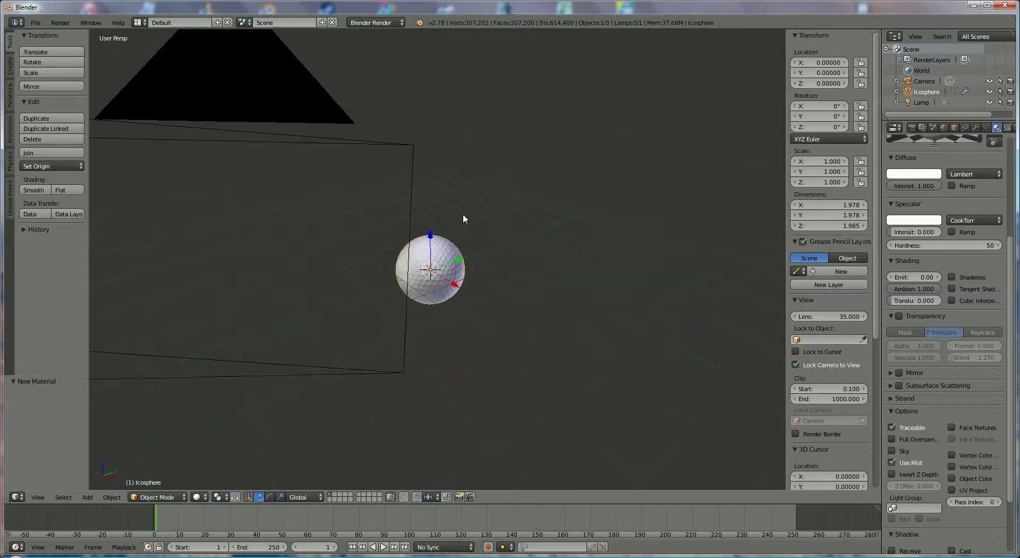
pyautogui.keyDown('shift'); pyautogui.scroll(2, 441, 267); pyautogui.keyUp('shift')
pyautogui.scroll(3, 449, 265)
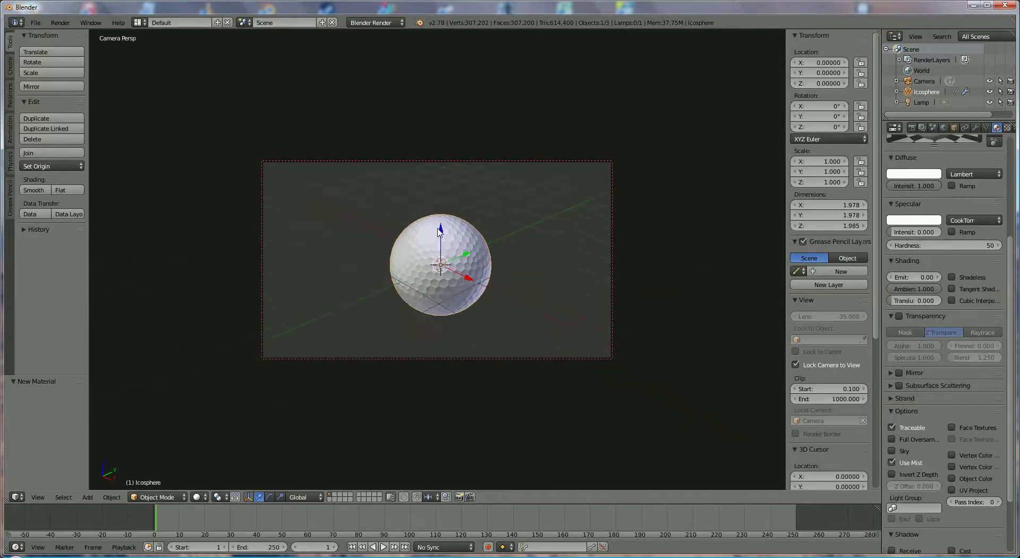
pyautogui.scroll(2, 455, 235)
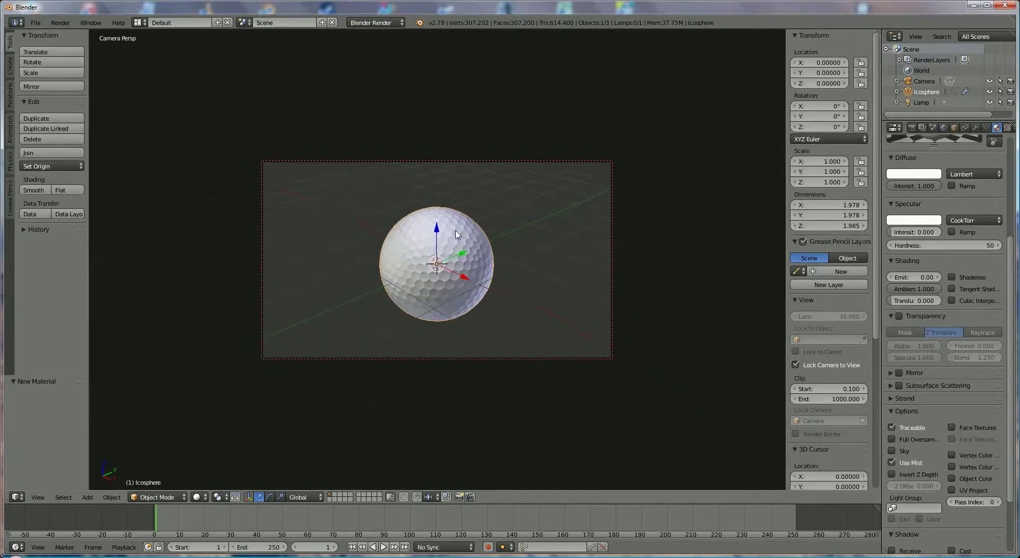
pyautogui.moveTo(480, 249); pyautogui.dragTo(480, 258, button='middle')
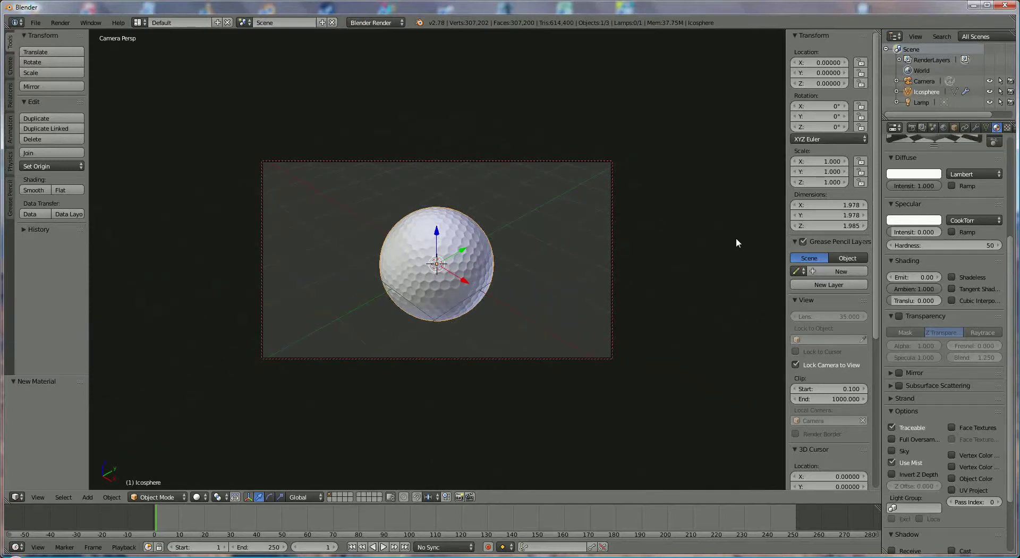
# Leave camera view, uncheck Lock Camera to View, and zoom back out
pyautogui.press('KP_0')
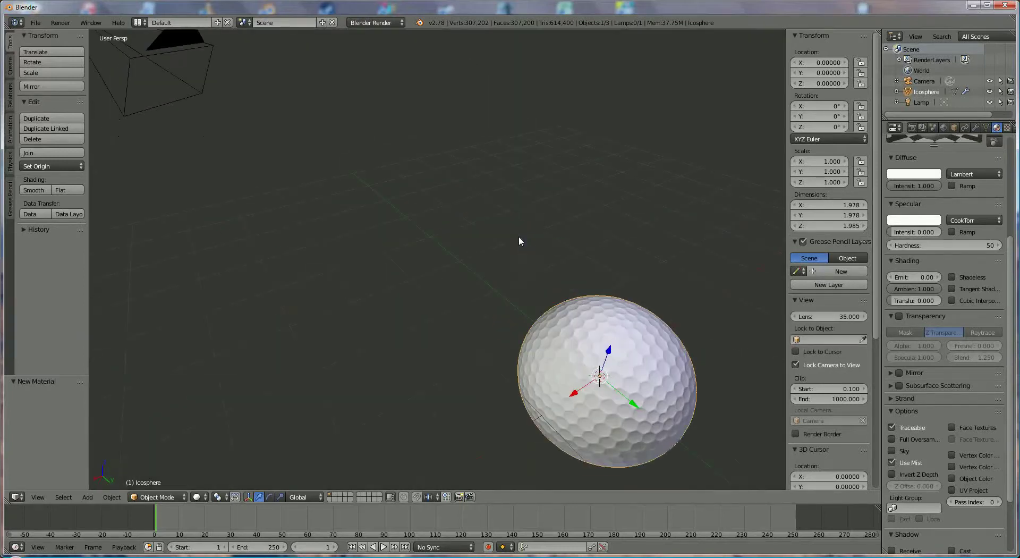
pyautogui.click(794, 365)
pyautogui.scroll(-6, 425, 259)
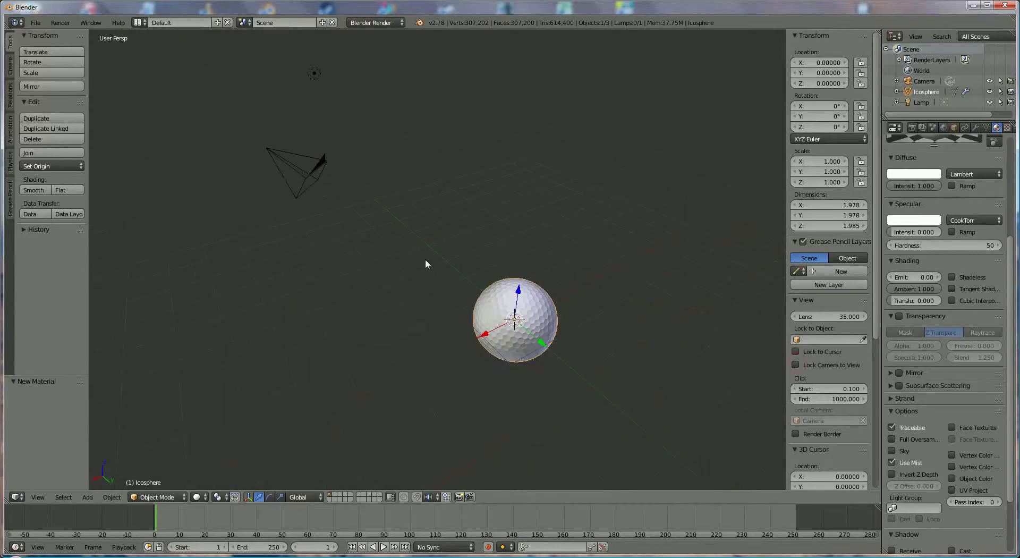
# Move the original lamp lower and along the Y axis, nudging it slightly down
pyautogui.rightClick(371, 171)
pyautogui.moveTo(398, 255); pyautogui.dragTo(558, 246, button='middle')
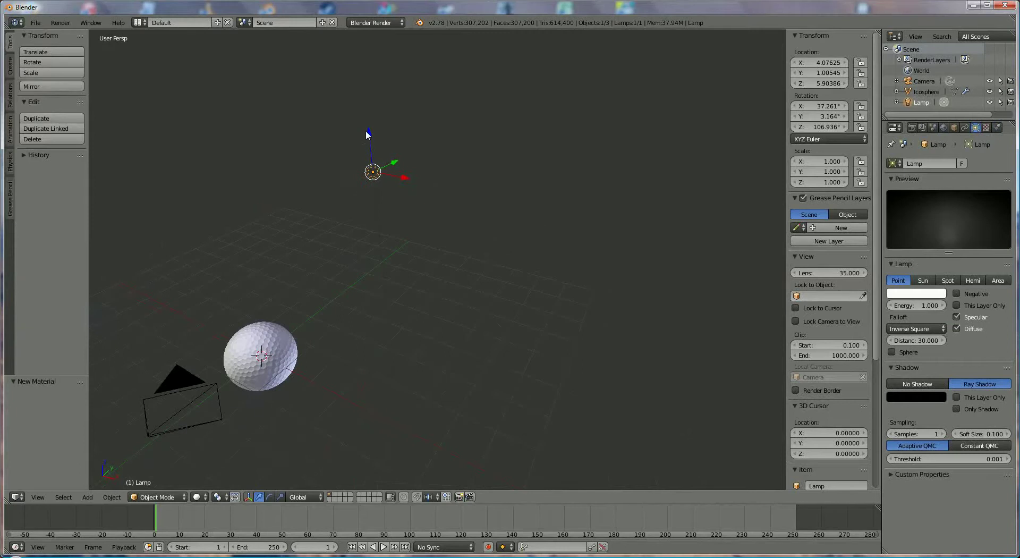
pyautogui.moveTo(369, 132); pyautogui.dragTo(378, 247)
pyautogui.click(382, 260)
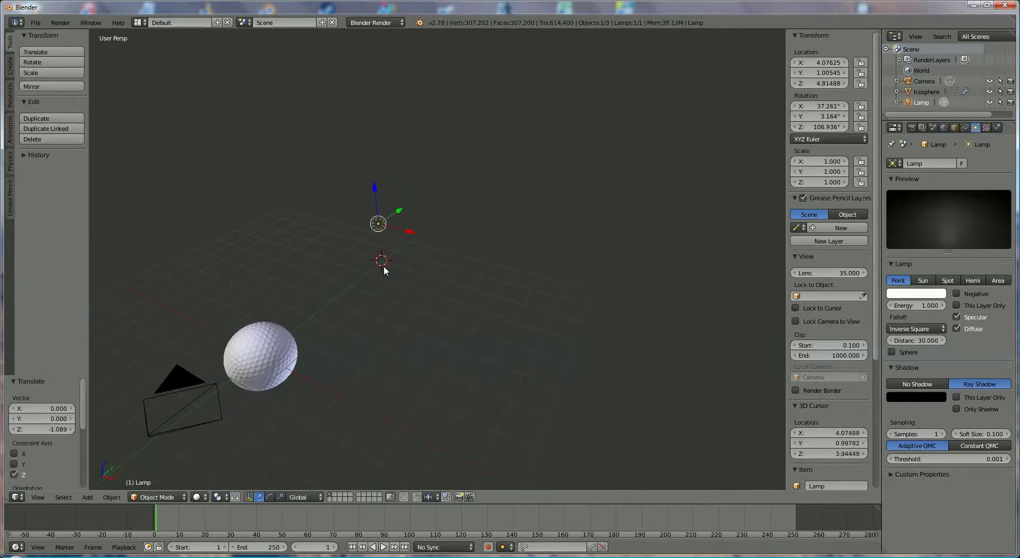
pyautogui.moveTo(399, 210); pyautogui.dragTo(375, 241)
pyautogui.click(375, 239)
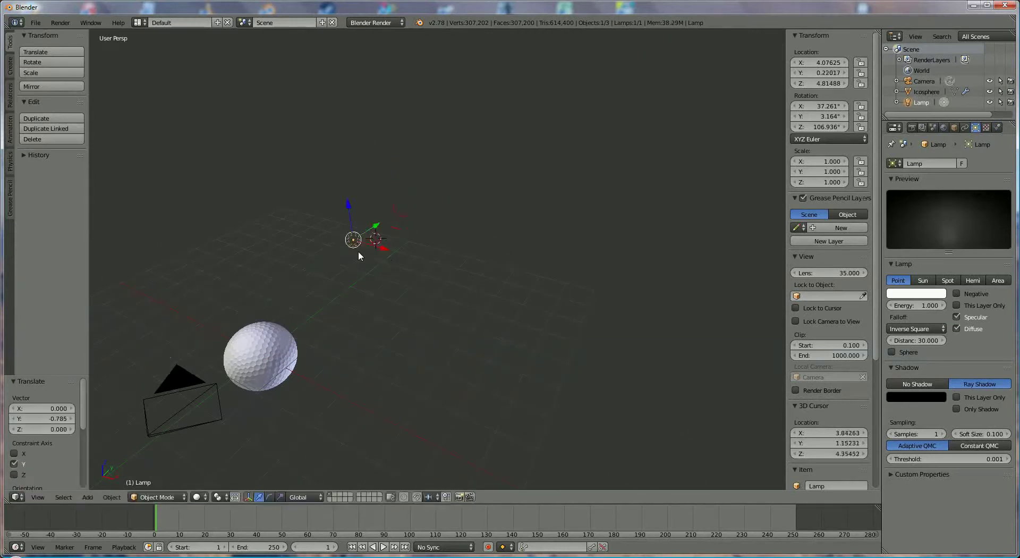
pyautogui.moveTo(377, 299); pyautogui.dragTo(326, 229, button='middle')
pyautogui.moveTo(352, 242); pyautogui.dragTo(364, 272)
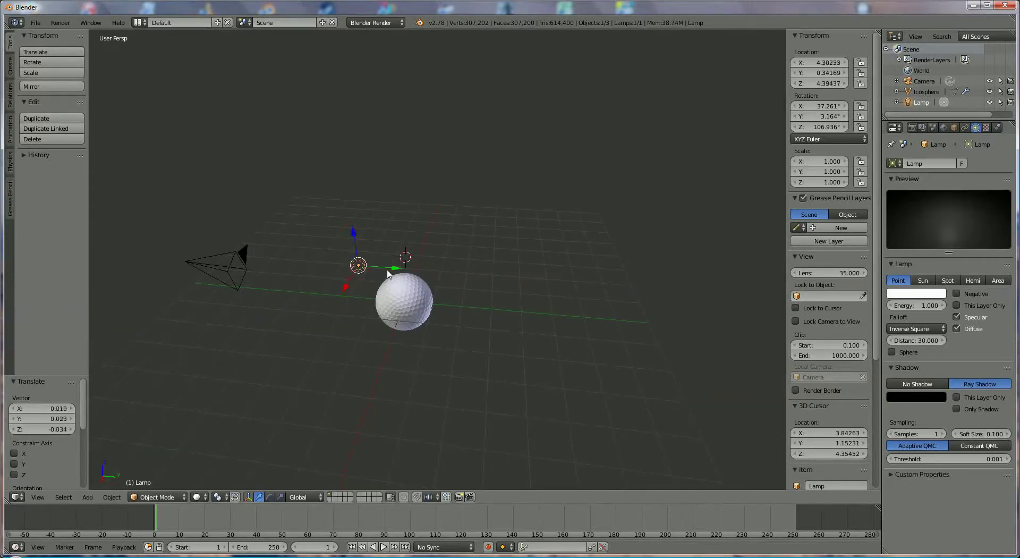
# Duplicate the lamp as Lamp.001, move it along X, Y and Z, and lower the original lamp to Z 3.70
pyautogui.hotkey('shift', 'd')
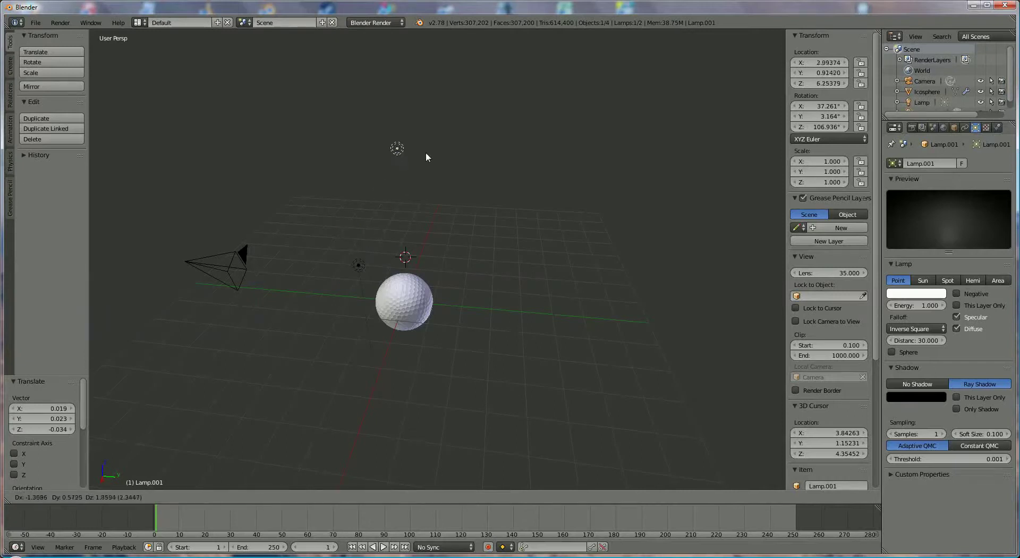
pyautogui.click(425, 152)
pyautogui.moveTo(364, 249); pyautogui.dragTo(460, 239, button='middle')
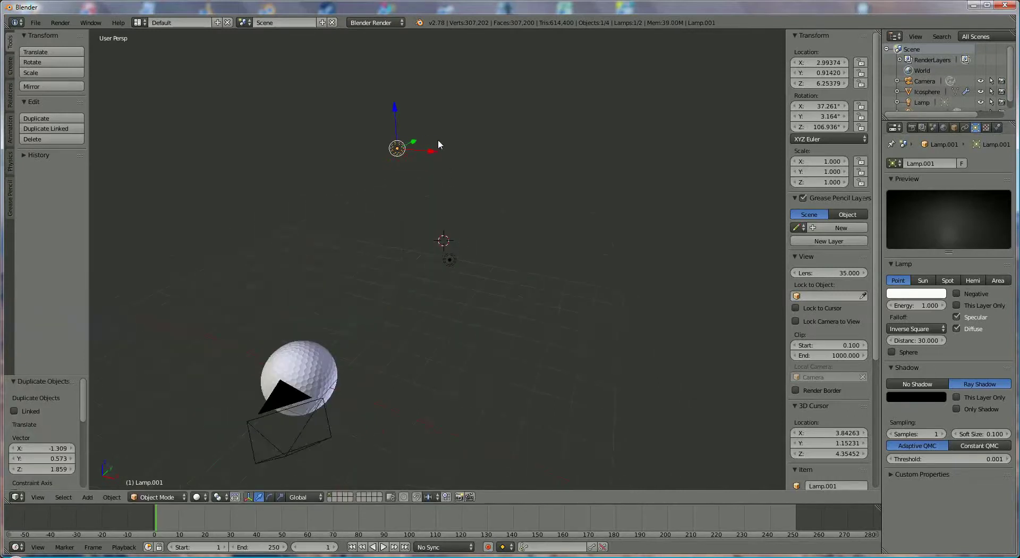
pyautogui.moveTo(433, 153); pyautogui.dragTo(251, 157)
pyautogui.moveTo(207, 127); pyautogui.dragTo(212, 251)
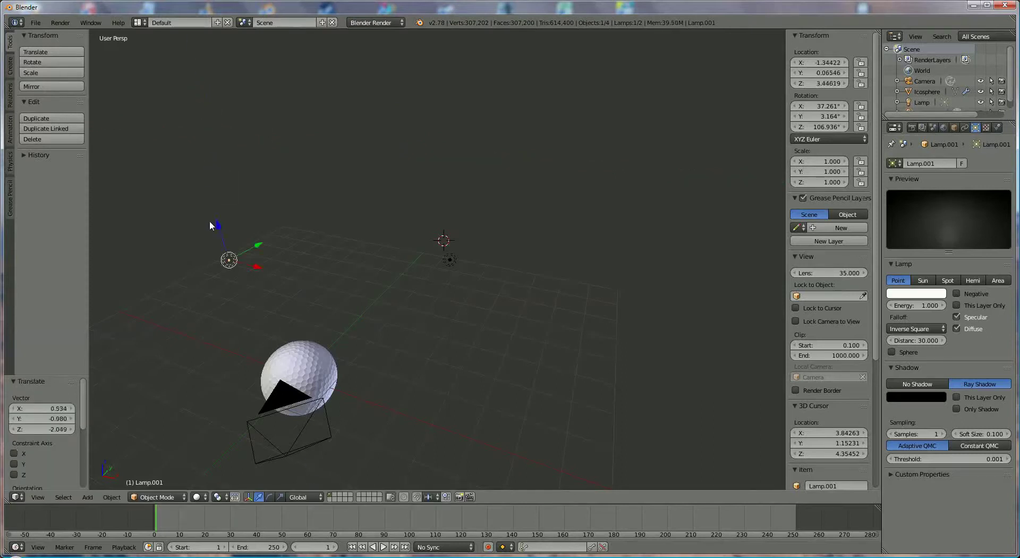
pyautogui.moveTo(404, 290); pyautogui.dragTo(290, 295, button='middle')
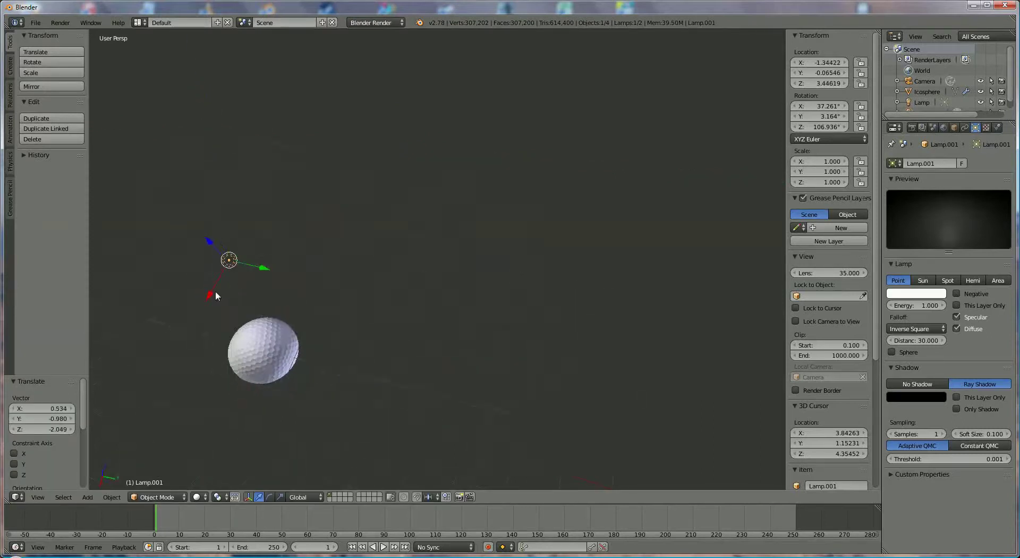
pyautogui.moveTo(215, 296); pyautogui.dragTo(240, 206)
pyautogui.moveTo(241, 206); pyautogui.dragTo(454, 271, button='middle')
pyautogui.rightClick(465, 198)
pyautogui.moveTo(464, 160); pyautogui.dragTo(465, 190)
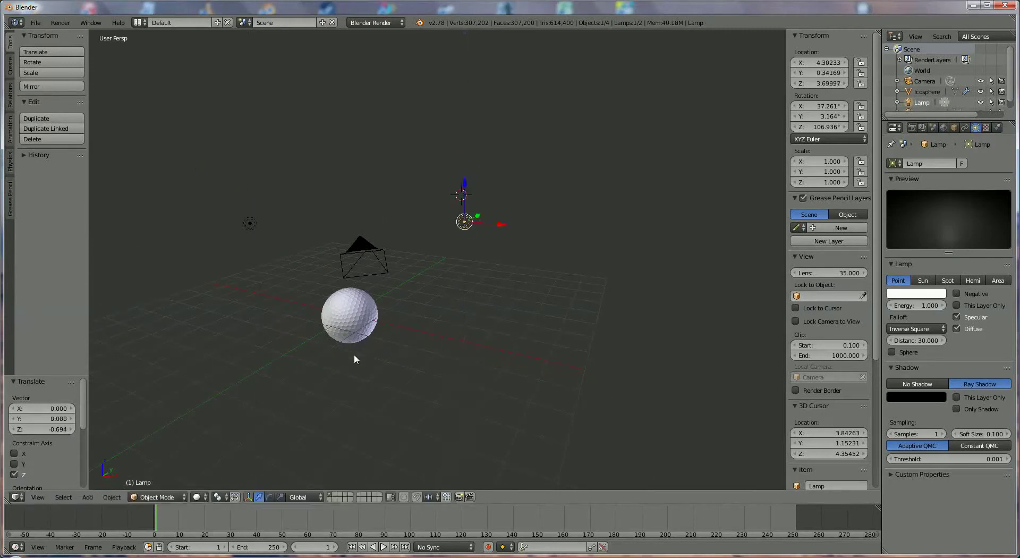
# Add a plane, lower it to Z -1.379 under the ball, and scale it to 23.833
pyautogui.click(86, 498)
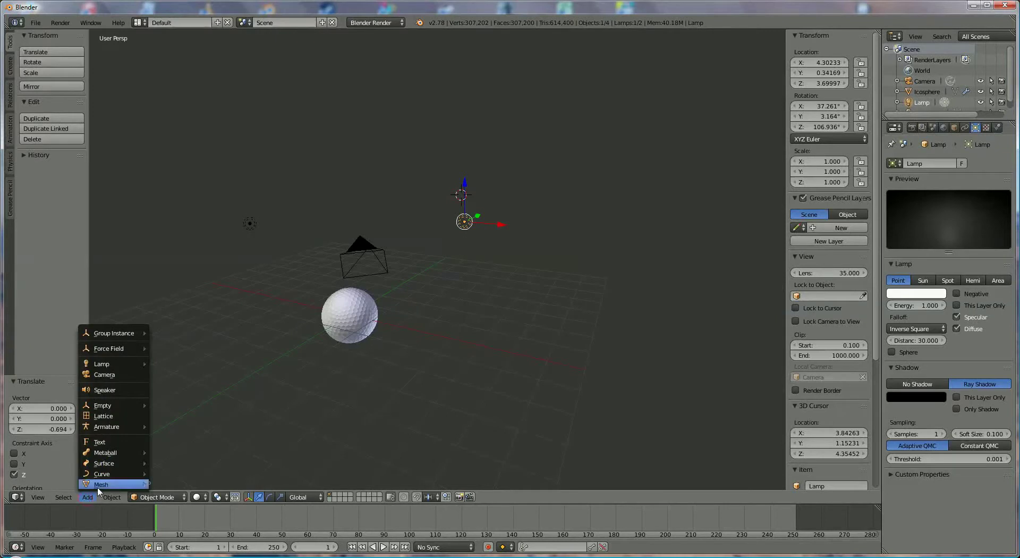
pyautogui.moveTo(109, 484)
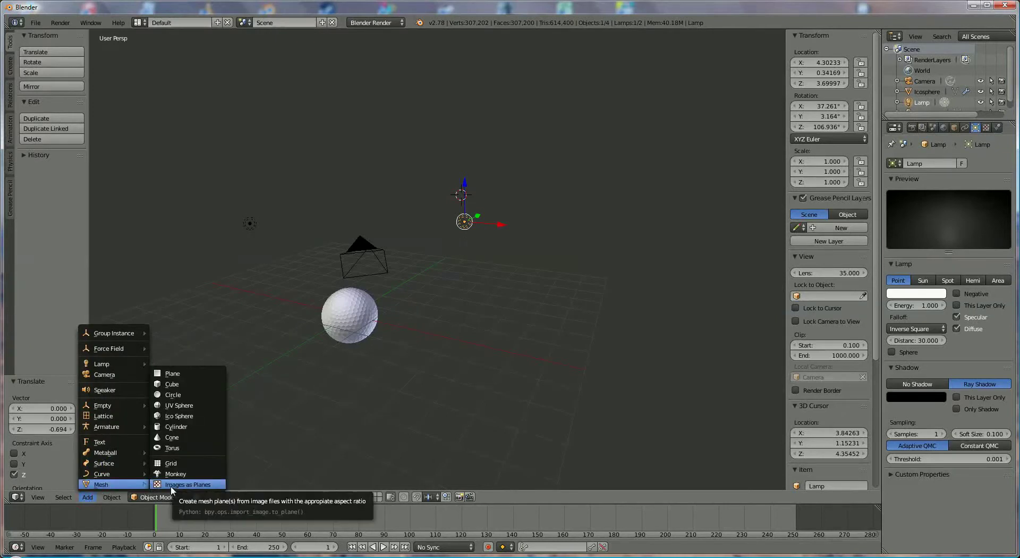
pyautogui.click(183, 375)
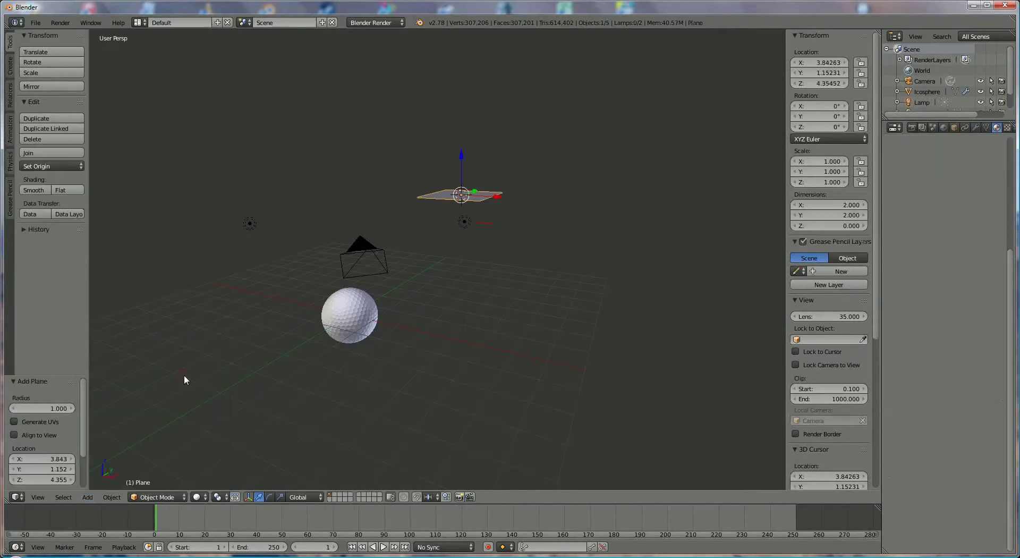
pyautogui.moveTo(463, 158); pyautogui.dragTo(462, 321)
pyautogui.moveTo(494, 367); pyautogui.dragTo(391, 360)
pyautogui.press('s')
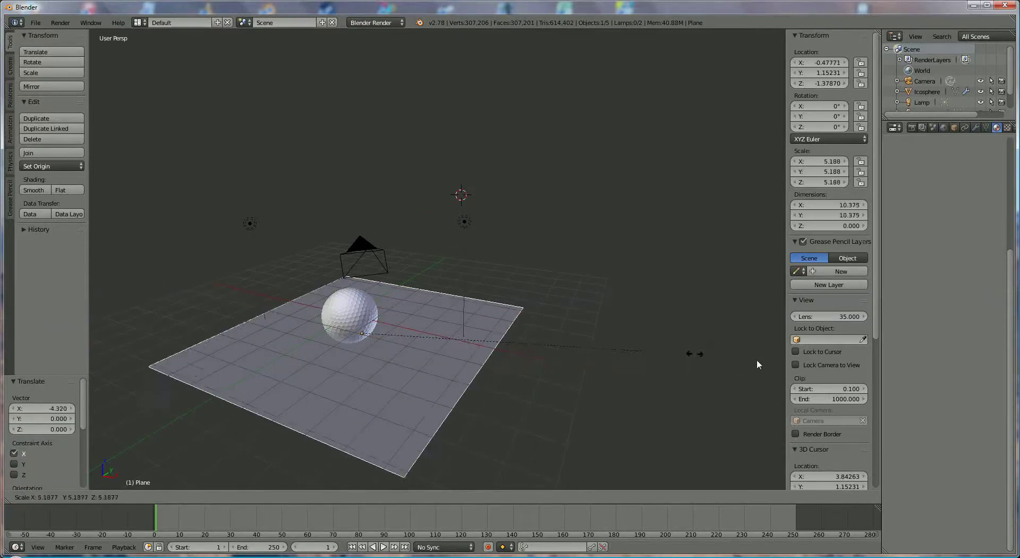
pyautogui.click(551, 384)
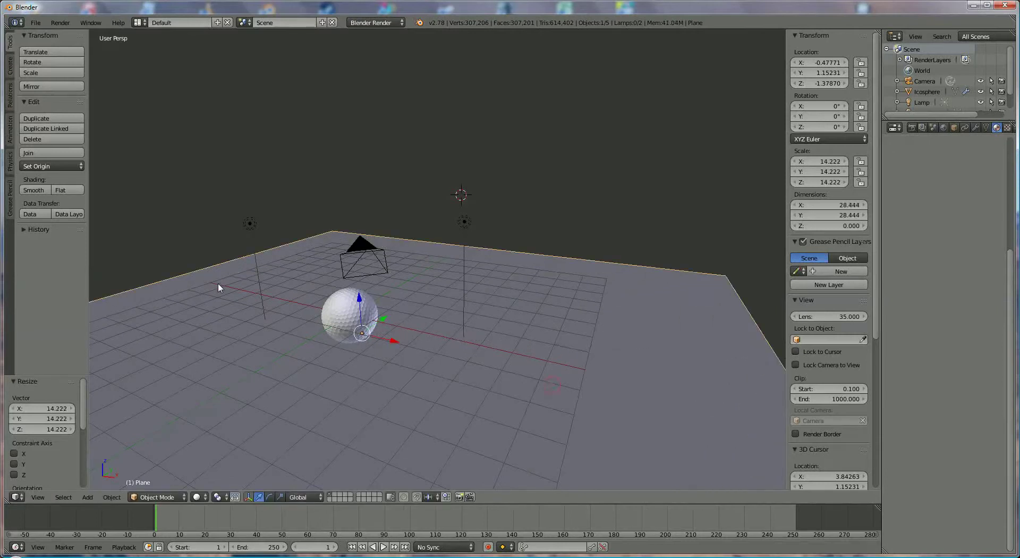
pyautogui.press('s')
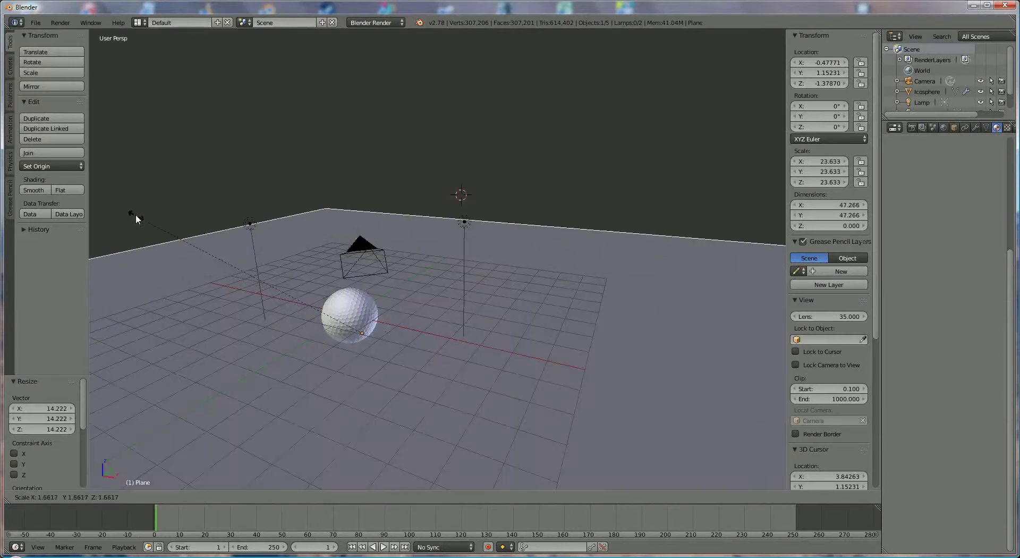
pyautogui.click(135, 215)
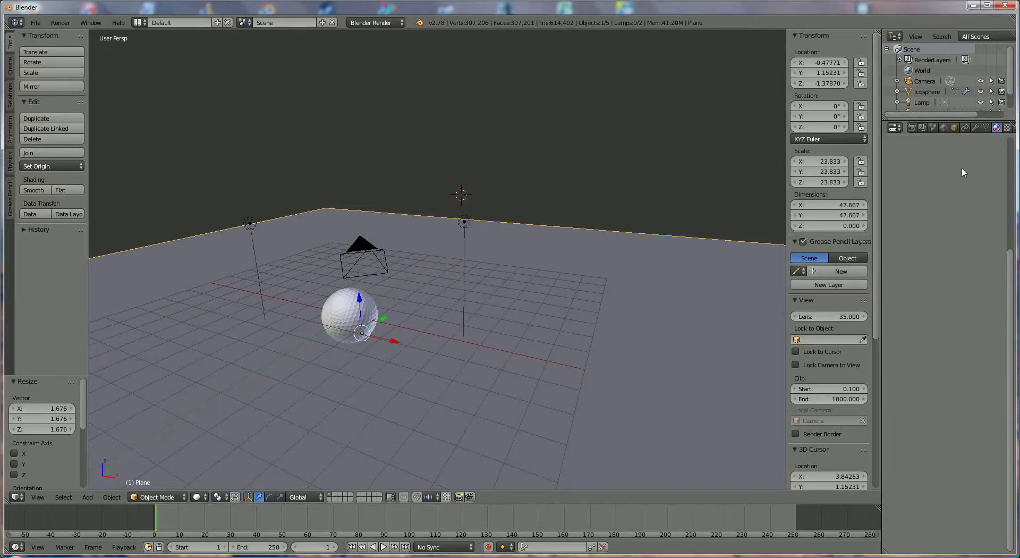
# Create a new material for the plane named 'green'
pyautogui.moveTo(1010, 275); pyautogui.dragTo(1009, 151)
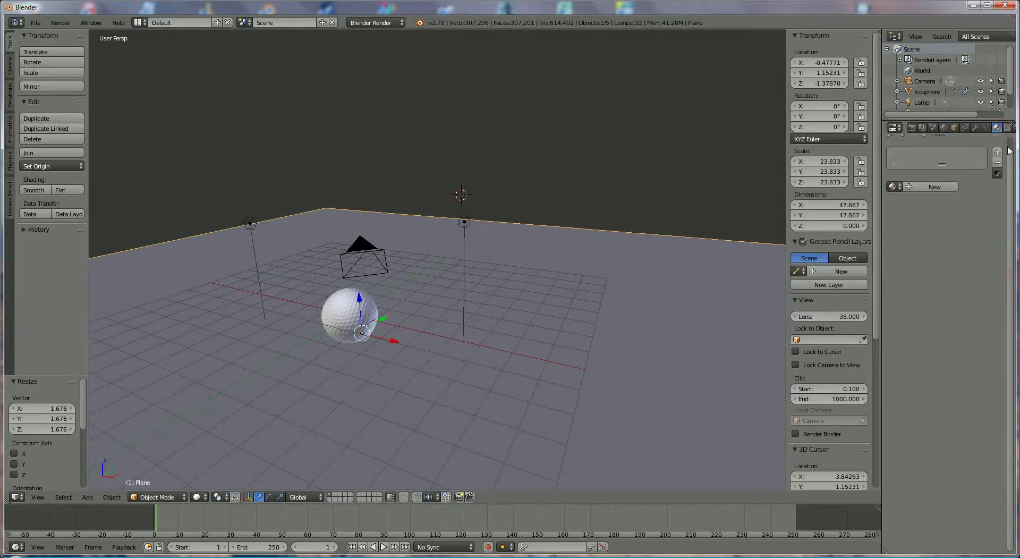
pyautogui.click(922, 198)
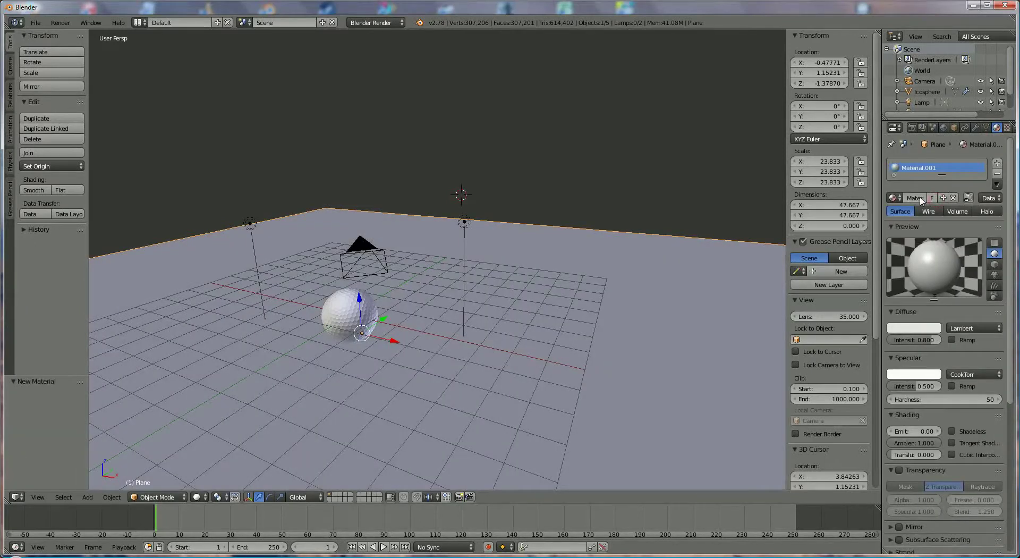
pyautogui.doubleClick(920, 198)
pyautogui.write('green')
pyautogui.press('Return')
# Make the diffuse colour green with intensity 1.000, specular 0.000, and turn off Shadow Cast
pyautogui.click(908, 326)
pyautogui.moveTo(889, 228); pyautogui.dragTo(851, 199)
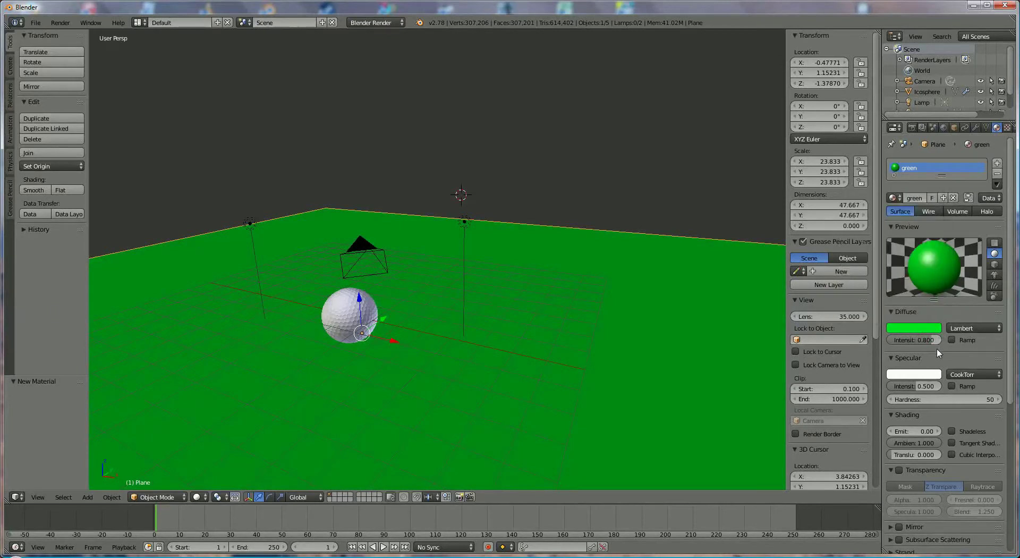
pyautogui.moveTo(932, 339); pyautogui.dragTo(955, 341)
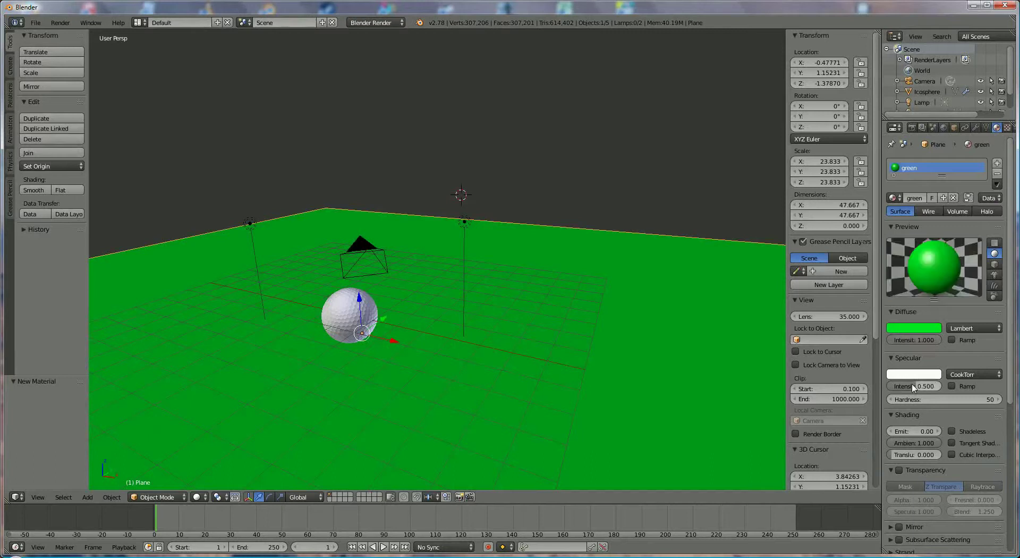
pyautogui.moveTo(929, 387); pyautogui.dragTo(885, 390)
pyautogui.scroll(-5, 911, 464)
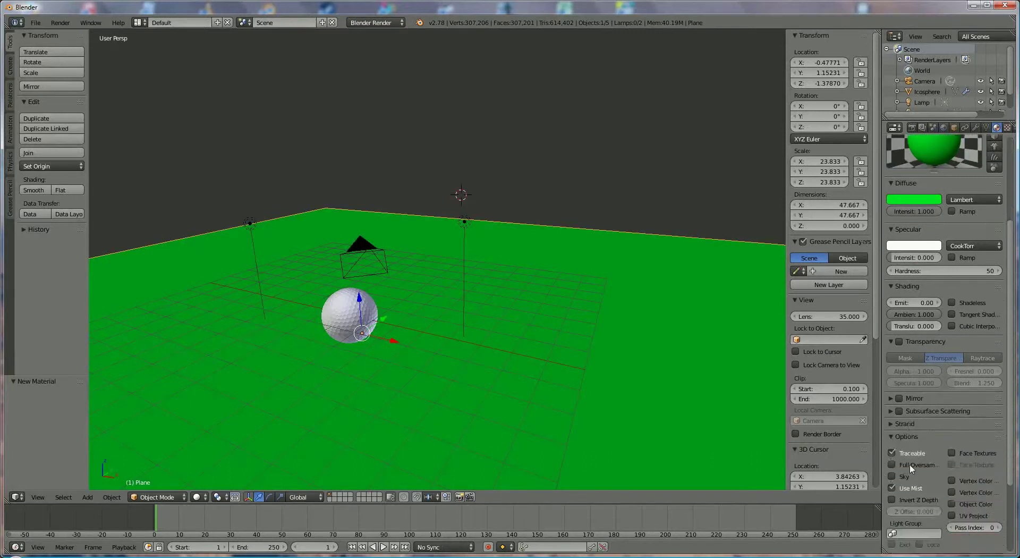
pyautogui.scroll(-4, 911, 467)
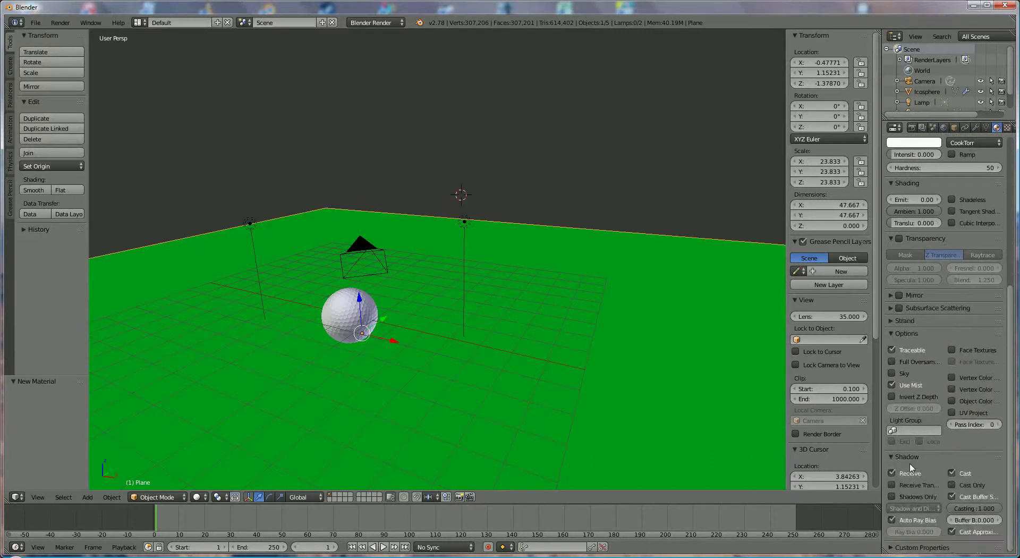
pyautogui.click(951, 472)
pyautogui.moveTo(387, 166); pyautogui.dragTo(474, 205, button='middle')
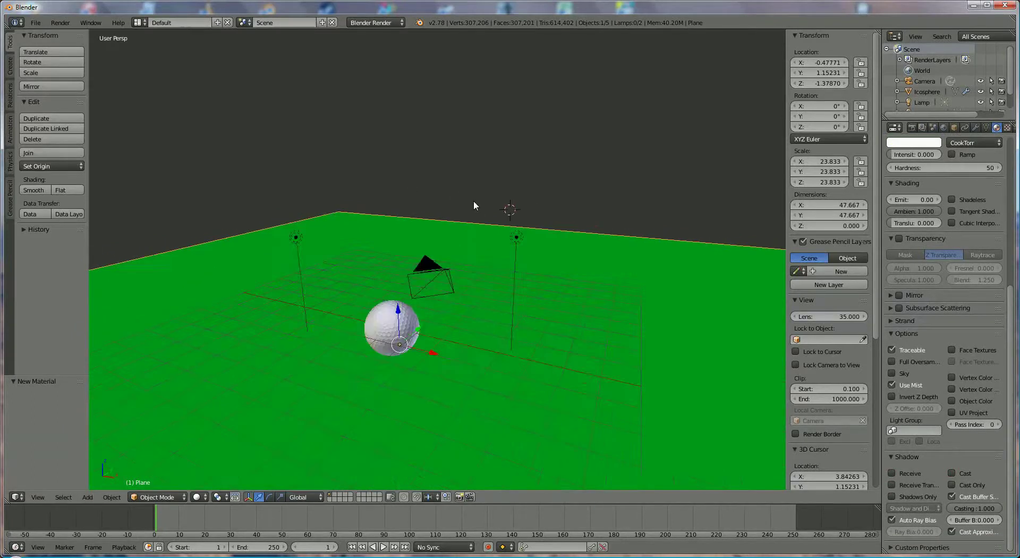
# Change the render output File Format from PNG to JPEG
pyautogui.click(912, 128)
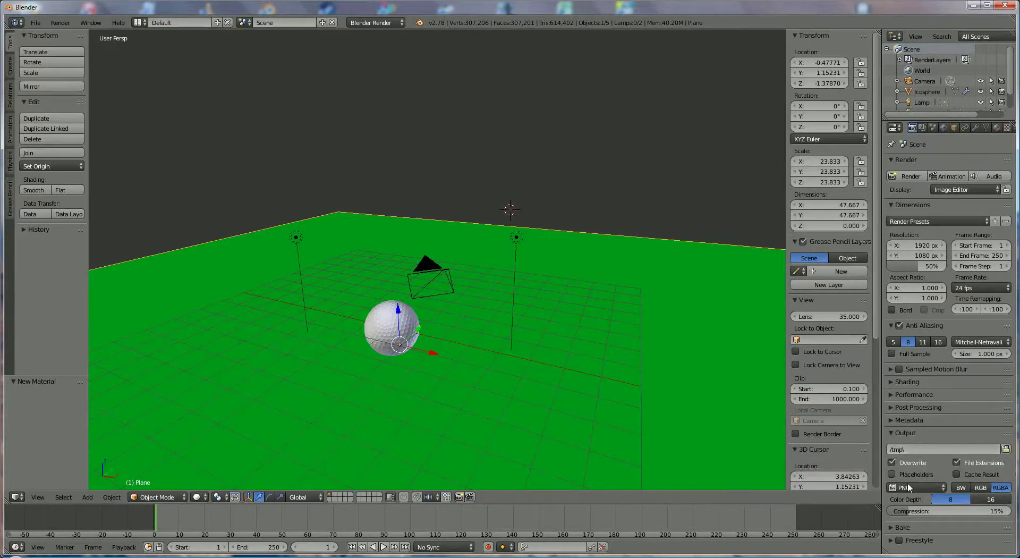
pyautogui.click(908, 486)
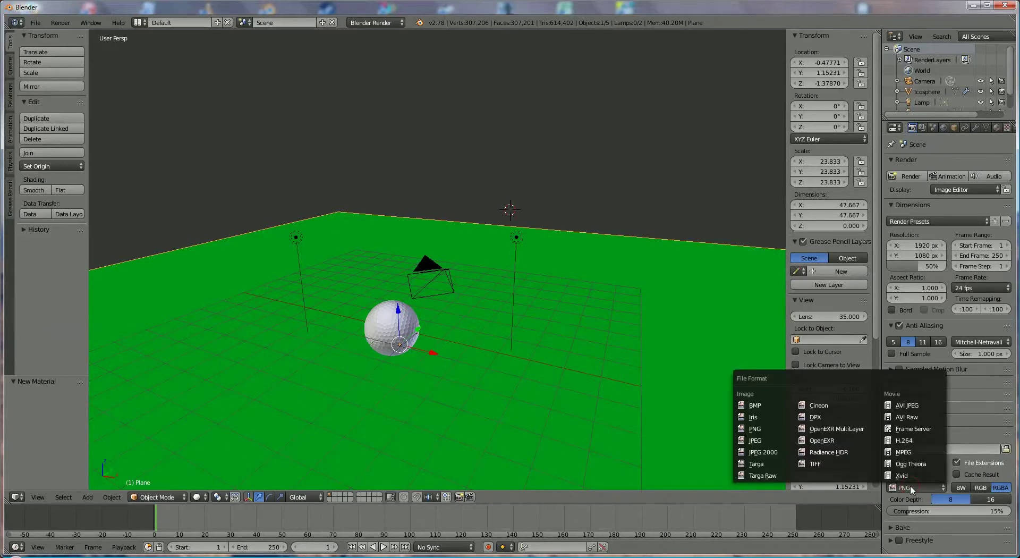
pyautogui.click(758, 441)
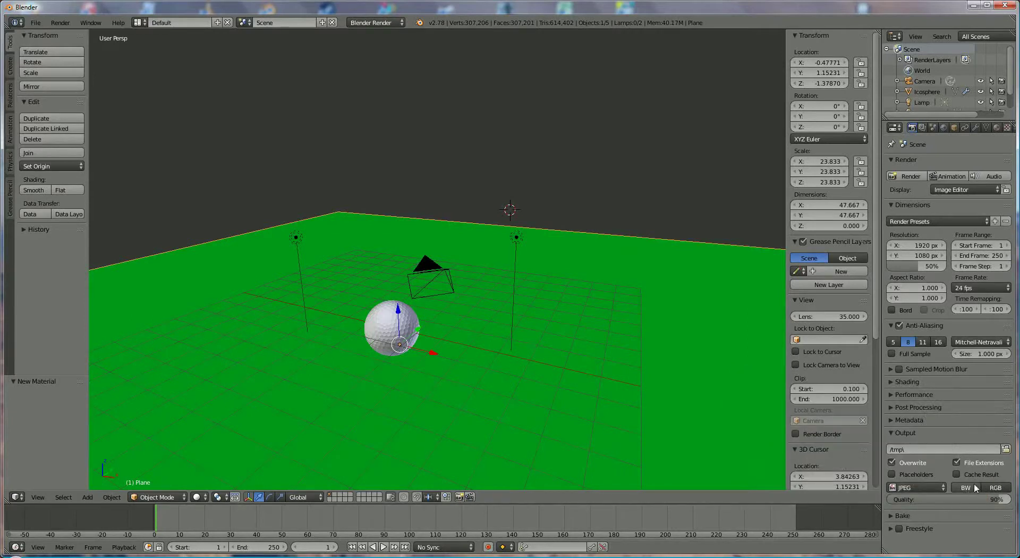
# Start rendering the current frame of the golf ball scene
pyautogui.click(909, 175)
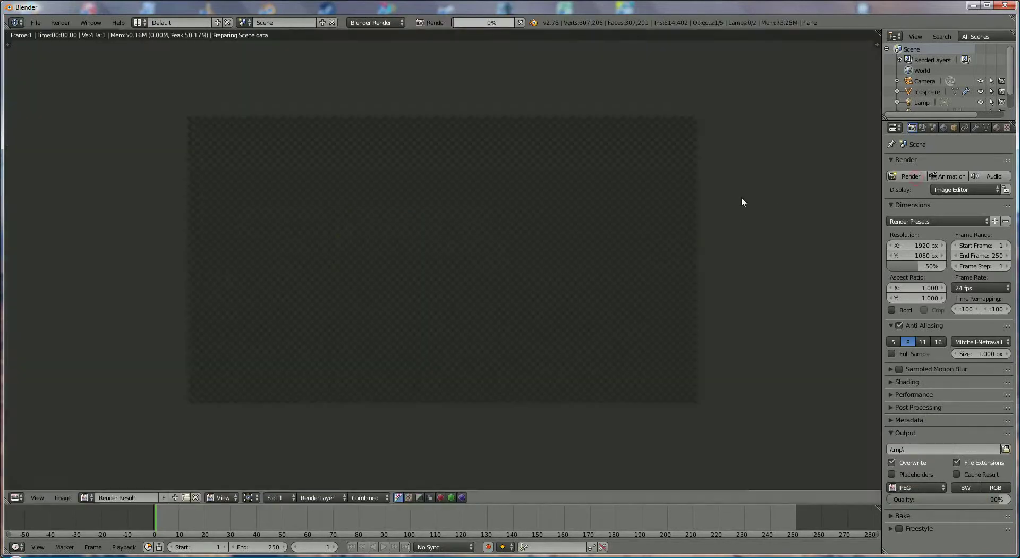